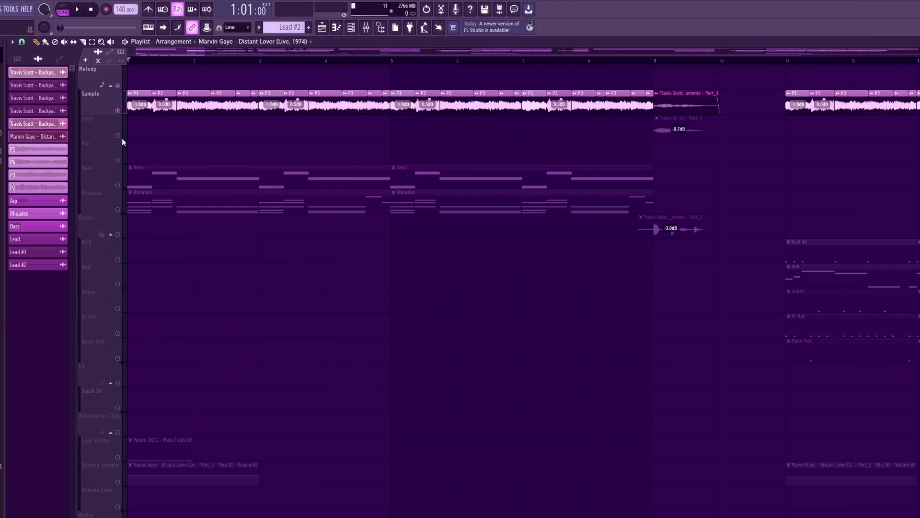
Step: Inspect the audio clip settings of slices P1, P2, P3 and P4 on the Sample track one after another
{"action": "scroll", "coordinate": [144, 132], "scroll_direction": "up", "scroll_amount": 4}
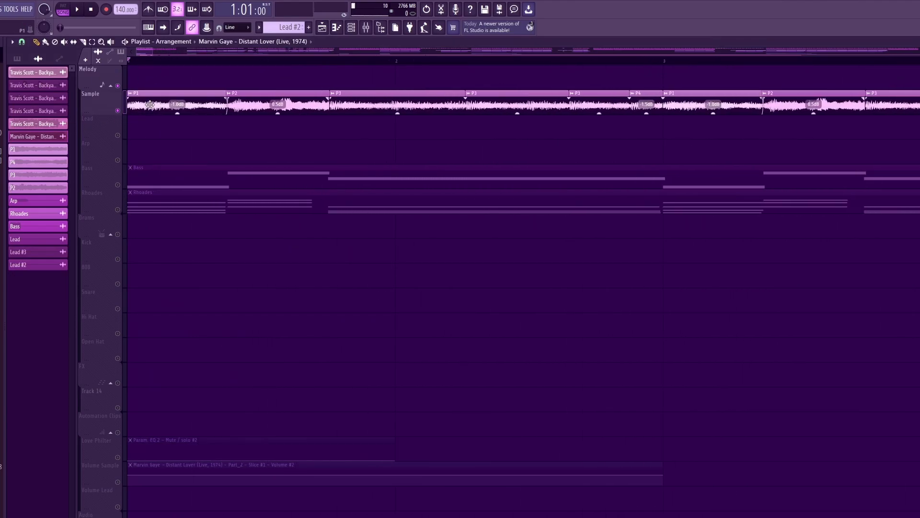
{"action": "double_click", "coordinate": [150, 104]}
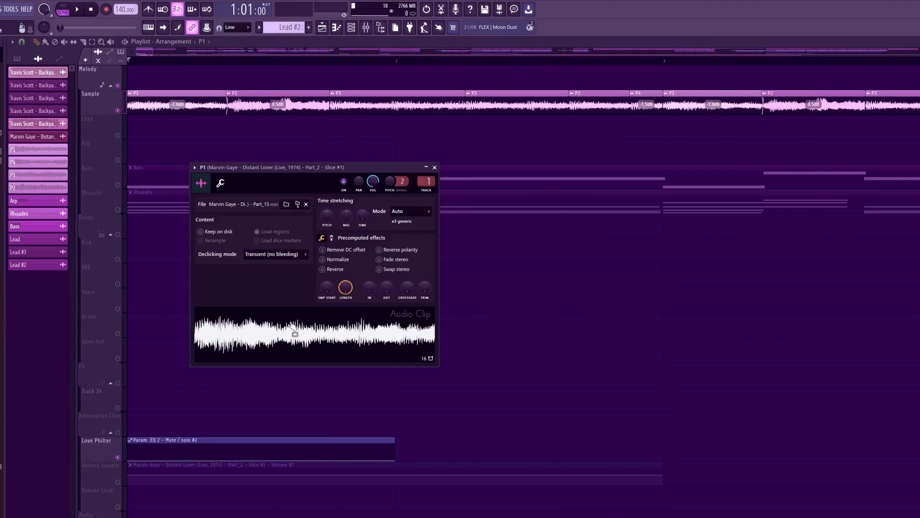
{"action": "double_click", "coordinate": [254, 103]}
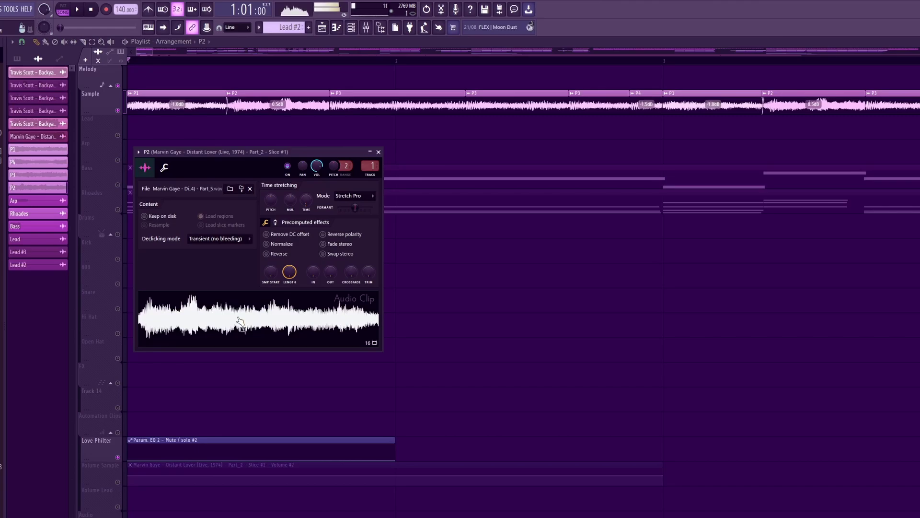
{"action": "left_click", "coordinate": [380, 153]}
{"action": "double_click", "coordinate": [370, 105]}
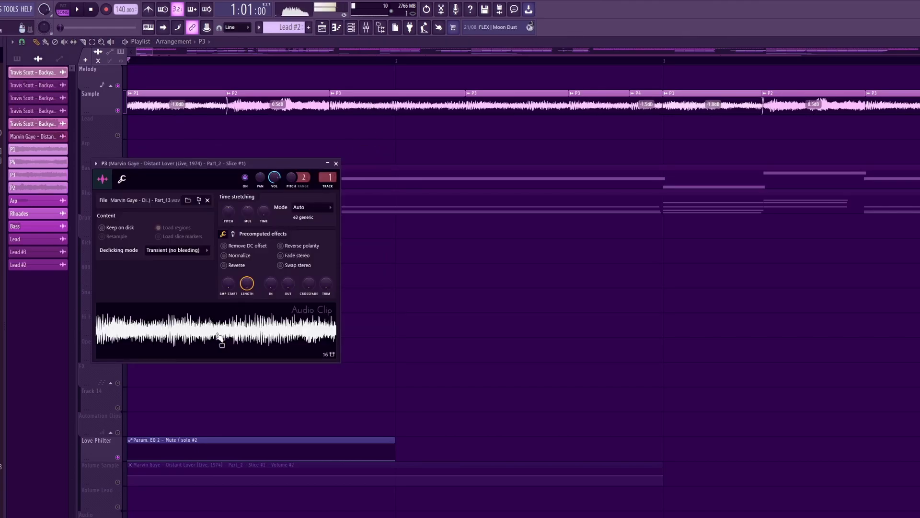
{"action": "left_click", "coordinate": [336, 164]}
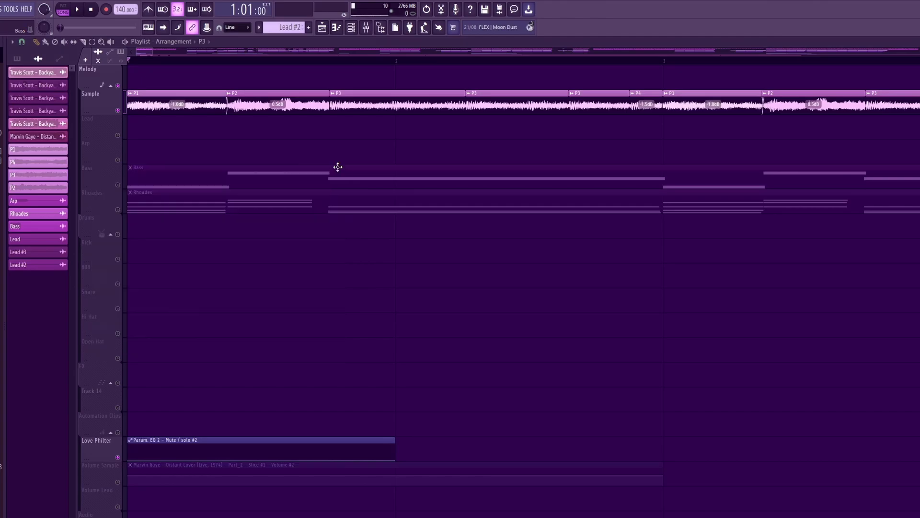
{"action": "double_click", "coordinate": [637, 95]}
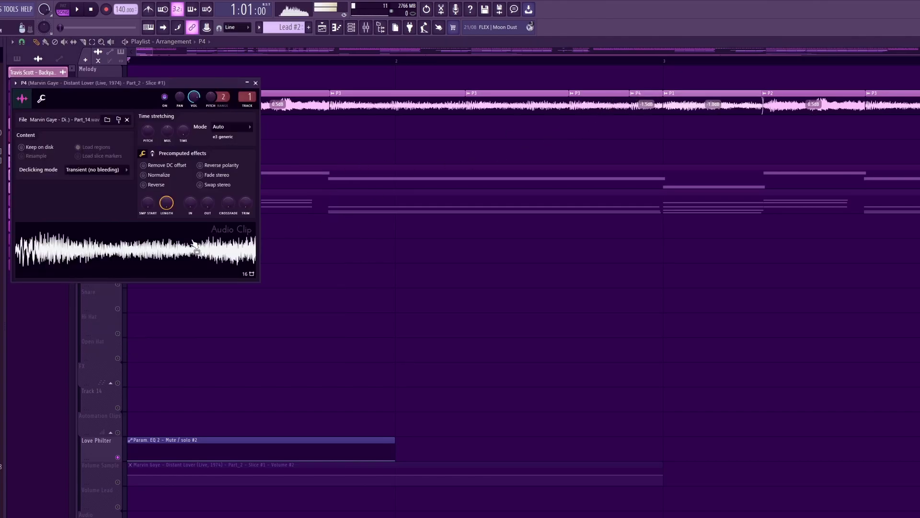
{"action": "left_click", "coordinate": [255, 84]}
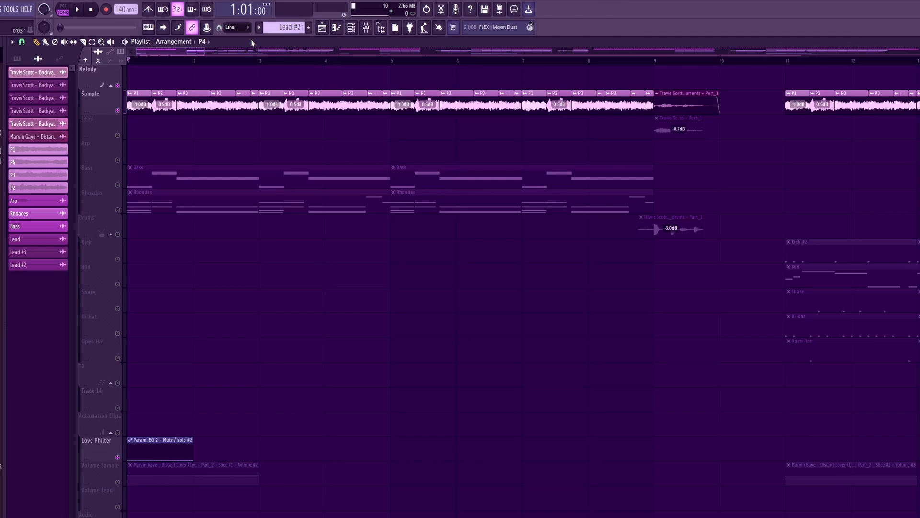
Step: Play back the soloed Sample track from bar 1 through its first eight bars
{"action": "key", "text": "space"}
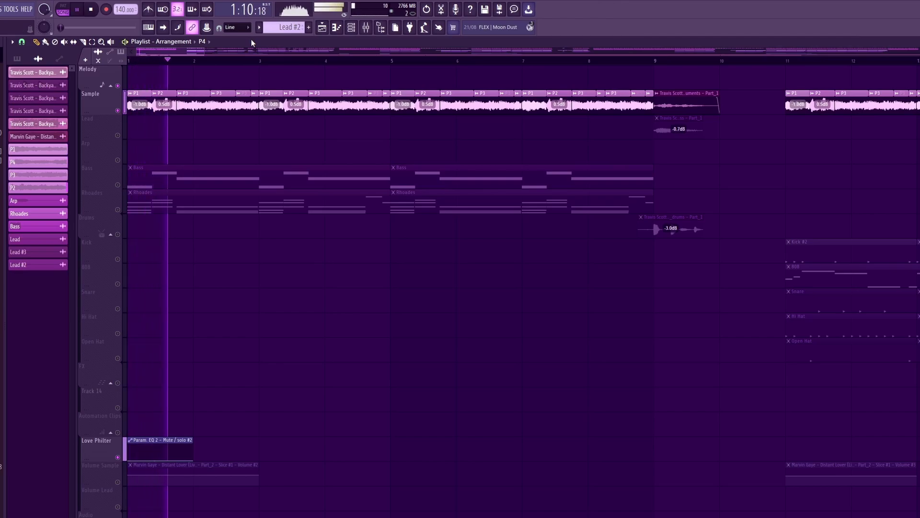
{"action": "key", "text": "space"}
{"action": "key", "text": "space"}
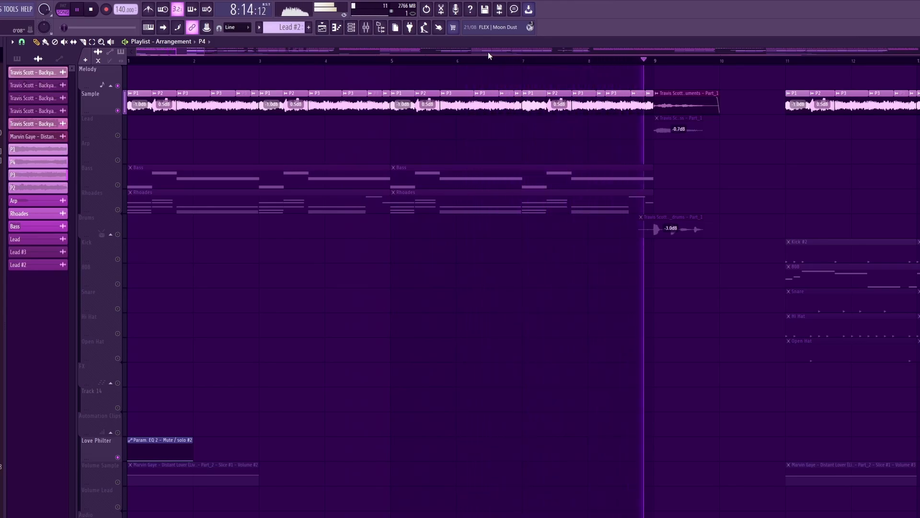
{"action": "key", "text": "space"}
Step: View the preset loaded in the Bass channel's Analog Lab V instrument, and close the instrument window
{"action": "key", "text": "F6"}
{"action": "left_click", "coordinate": [564, 366]}
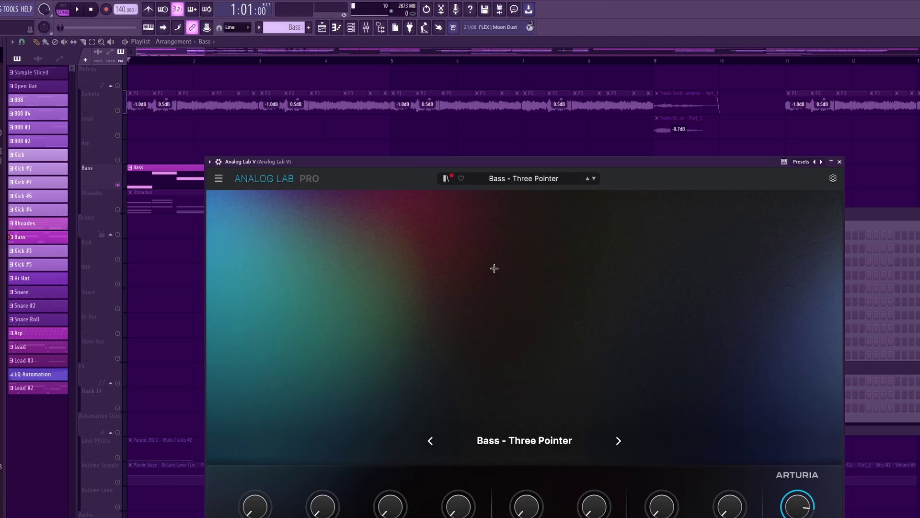
{"action": "left_click", "coordinate": [841, 162]}
Step: Examine the Bass pattern's notes in the piano roll while playing the part back, and close the editor
{"action": "double_click", "coordinate": [248, 184]}
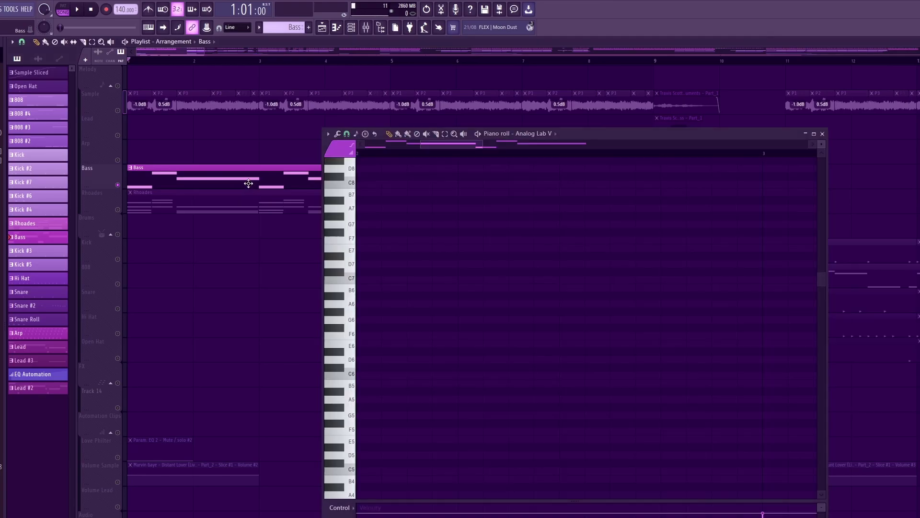
{"action": "scroll", "coordinate": [427, 398], "scroll_direction": "down", "scroll_amount": 4}
{"action": "left_click_drag", "start_coordinate": [630, 134], "coordinate": [537, 103]}
{"action": "key", "text": "space"}
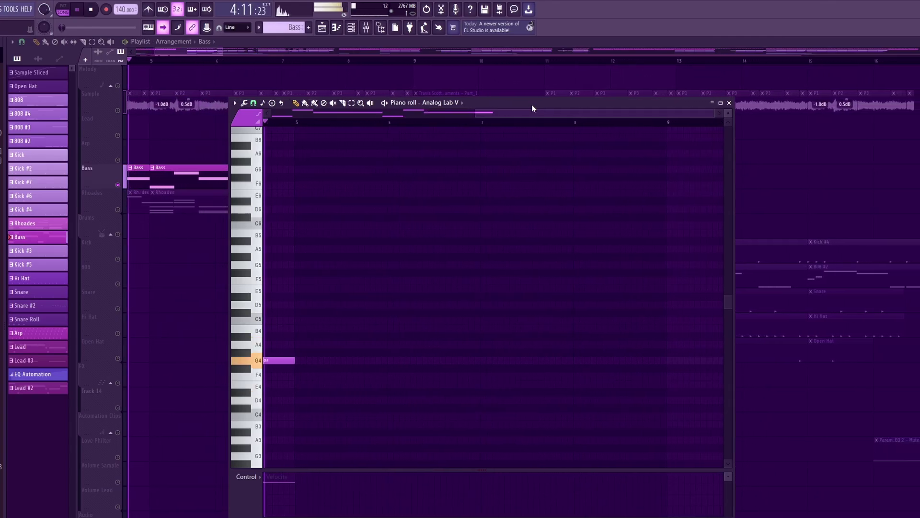
{"action": "key", "text": "space"}
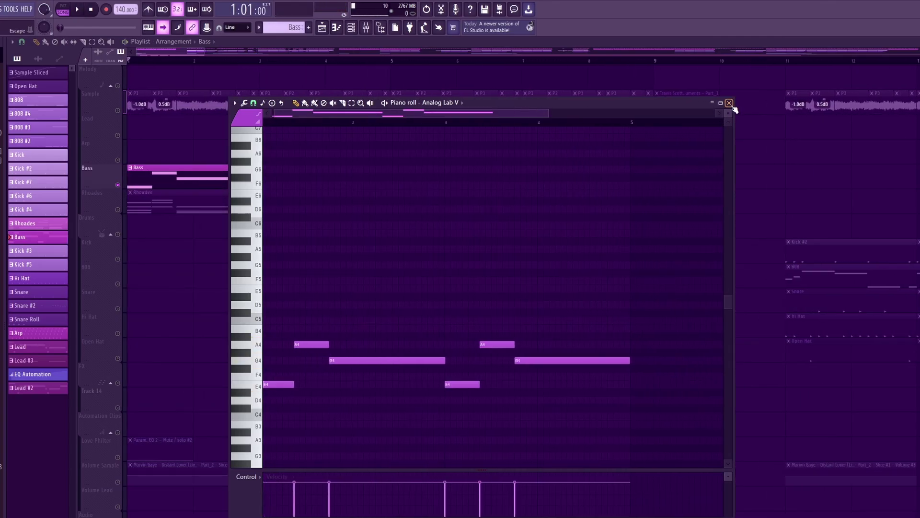
{"action": "left_click", "coordinate": [729, 103]}
Step: Solo the Rhoades track and view the preset loaded in its Analog Lab V #3 instrument
{"action": "left_click", "coordinate": [118, 211]}
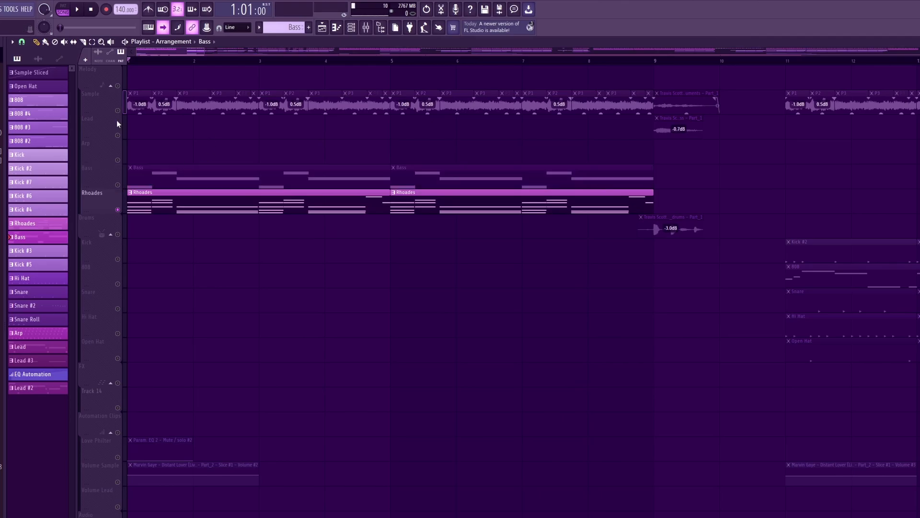
{"action": "left_click", "coordinate": [365, 28]}
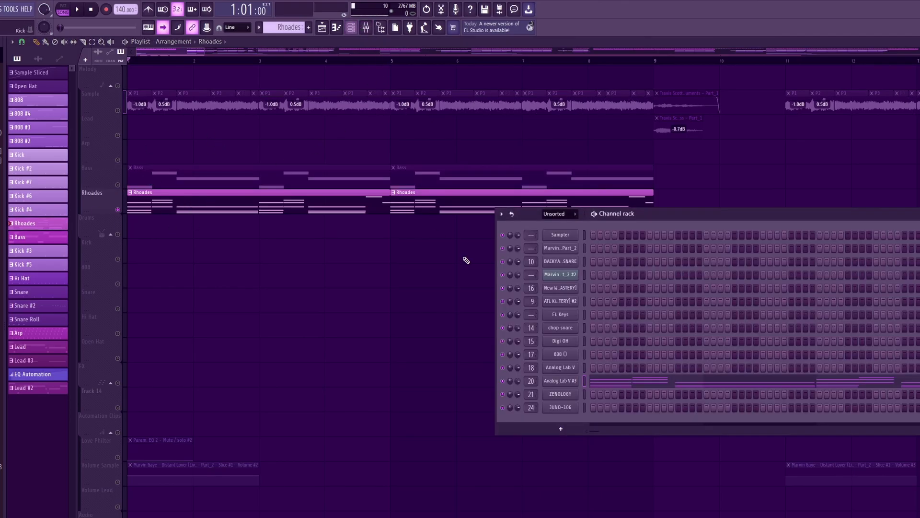
{"action": "left_click", "coordinate": [572, 383]}
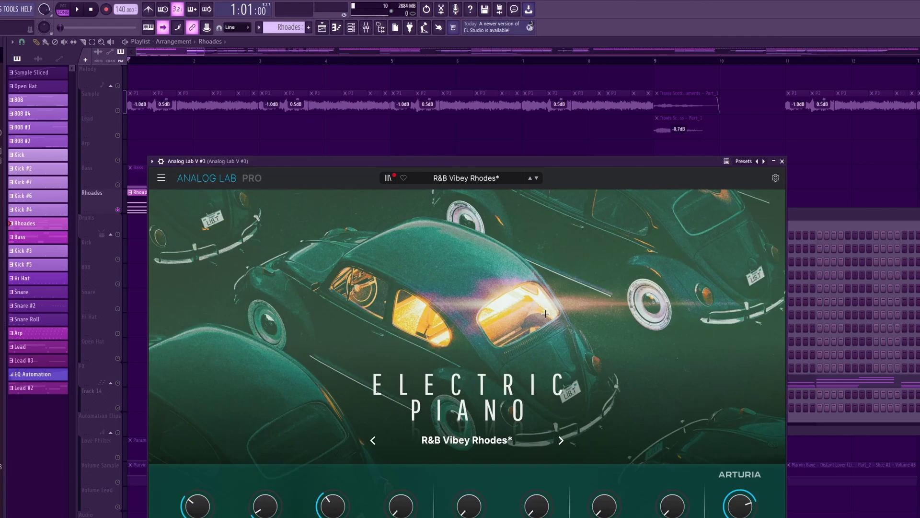
{"action": "key", "text": "F12"}
Step: Examine the Rhoades pattern's chords in the piano roll while playing them back, and close the editor
{"action": "key", "text": "F7"}
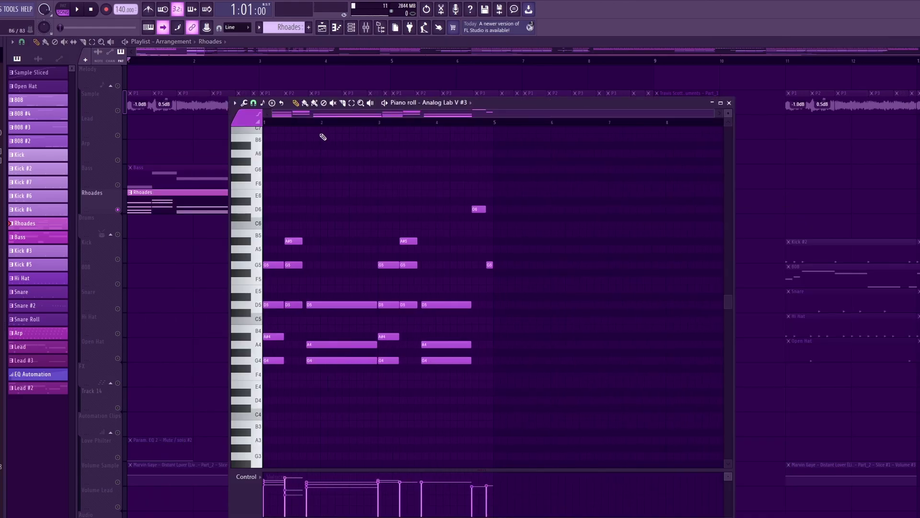
{"action": "scroll", "coordinate": [301, 115], "scroll_direction": "up", "scroll_amount": 6}
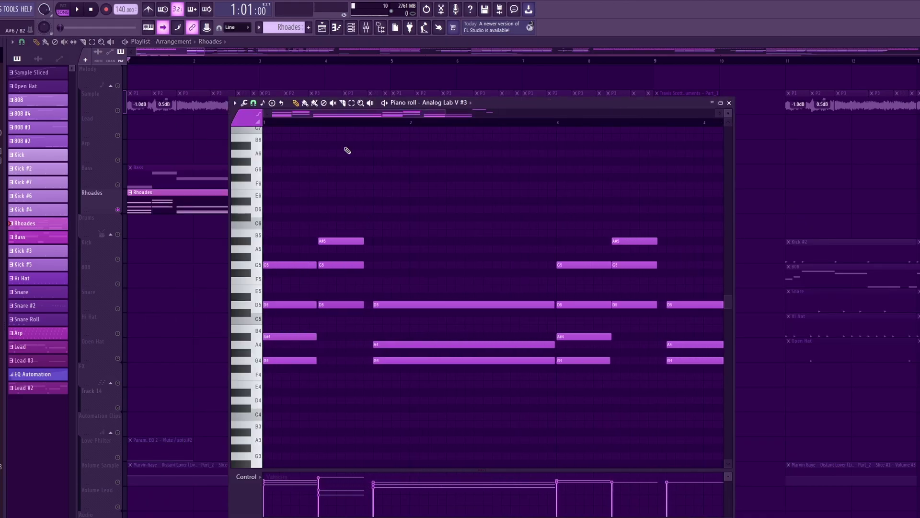
{"action": "key", "text": "space"}
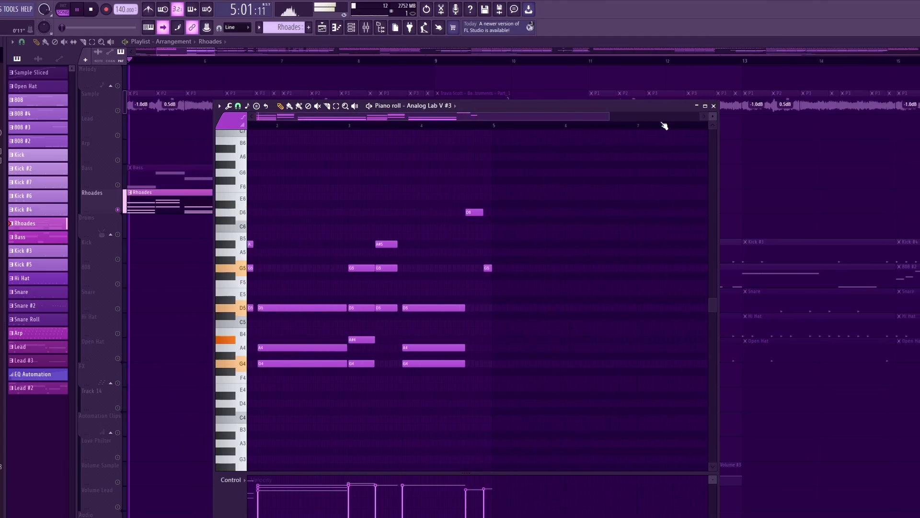
{"action": "key", "text": "space"}
{"action": "left_click", "coordinate": [714, 105]}
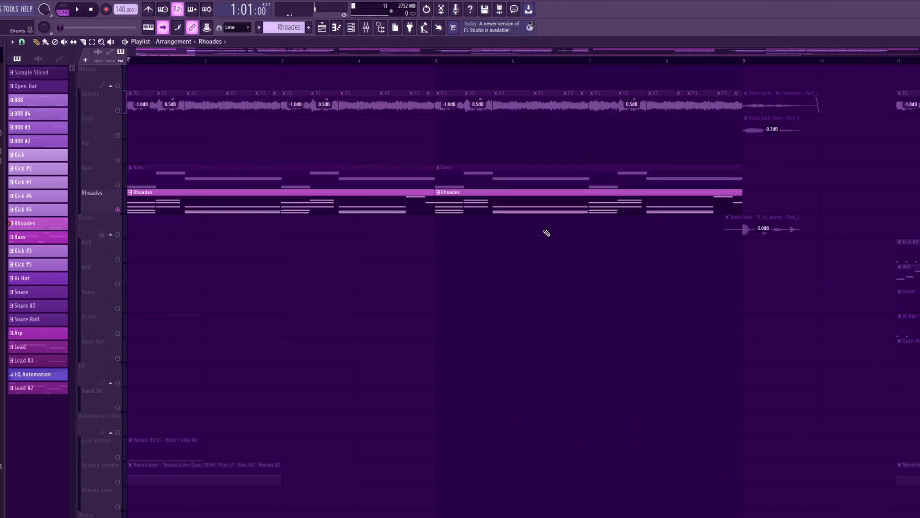
Step: Solo the Lead track and set the playback position to bar 17, where its first clip starts
{"action": "scroll", "coordinate": [236, 298], "scroll_direction": "right", "scroll_amount": 10}
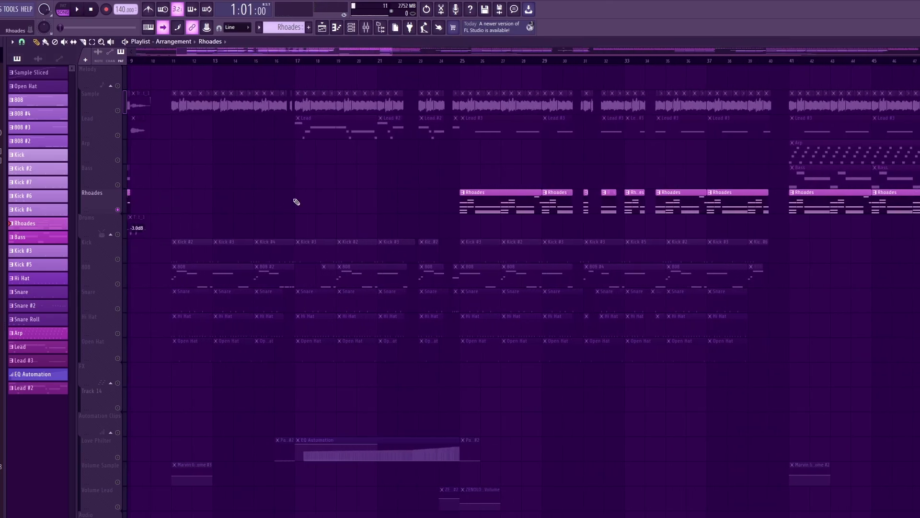
{"action": "right_click", "coordinate": [118, 137]}
{"action": "scroll", "coordinate": [312, 212], "scroll_direction": "up", "scroll_amount": 5}
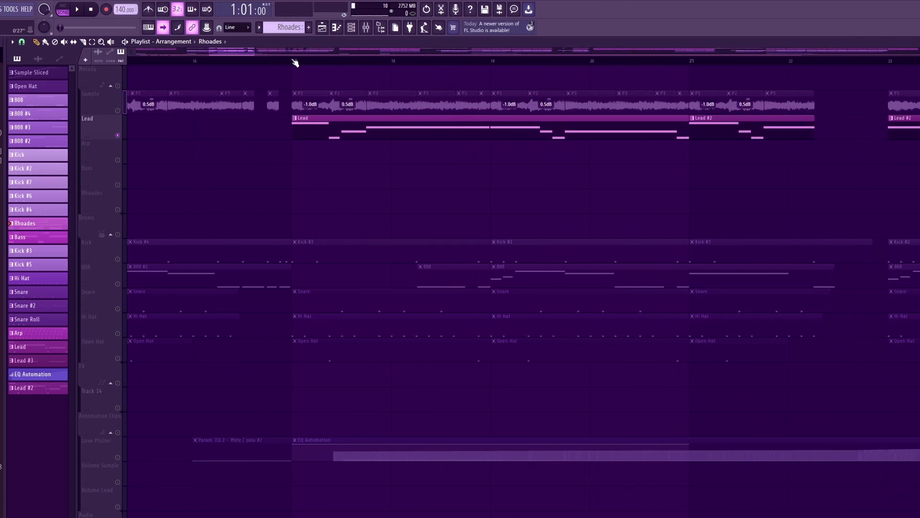
{"action": "left_click", "coordinate": [294, 60]}
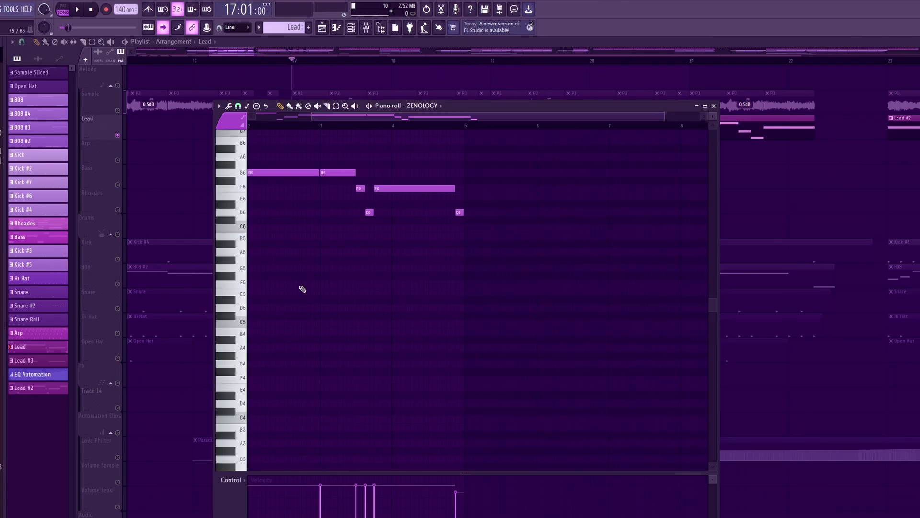
Step: Examine the Lead pattern's notes in the ZENOLOGY piano roll, play the melody back from bar 17, and close the editor
{"action": "scroll", "coordinate": [302, 287], "scroll_direction": "up", "scroll_amount": 3}
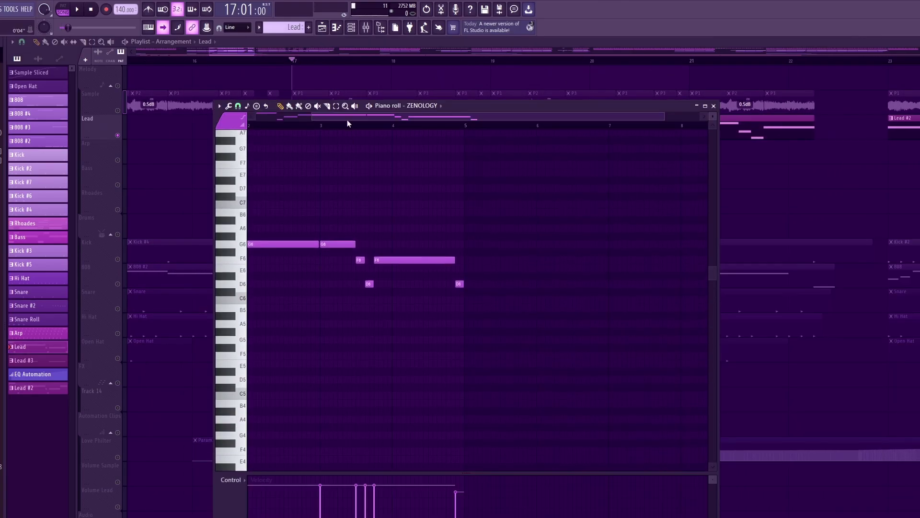
{"action": "left_click_drag", "start_coordinate": [347, 118], "coordinate": [245, 118]}
{"action": "scroll", "coordinate": [278, 213], "scroll_direction": "up", "scroll_amount": 2}
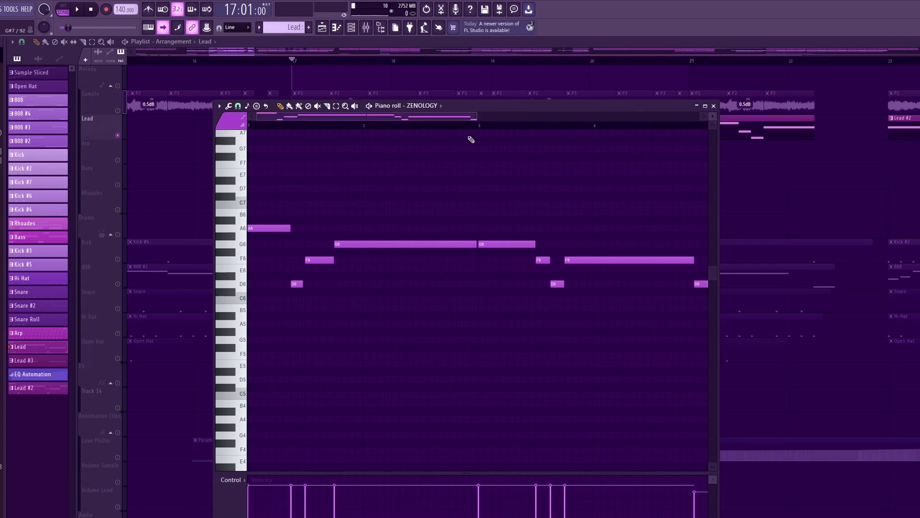
{"action": "scroll", "coordinate": [269, 120], "scroll_direction": "down", "scroll_amount": 2}
{"action": "scroll", "coordinate": [314, 117], "scroll_direction": "up", "scroll_amount": 4}
{"action": "key", "text": "space"}
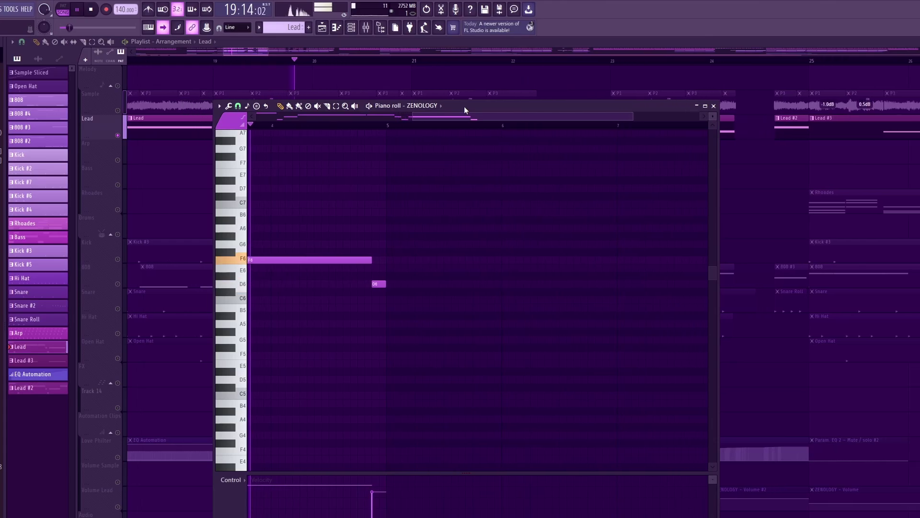
{"action": "key", "text": "F7"}
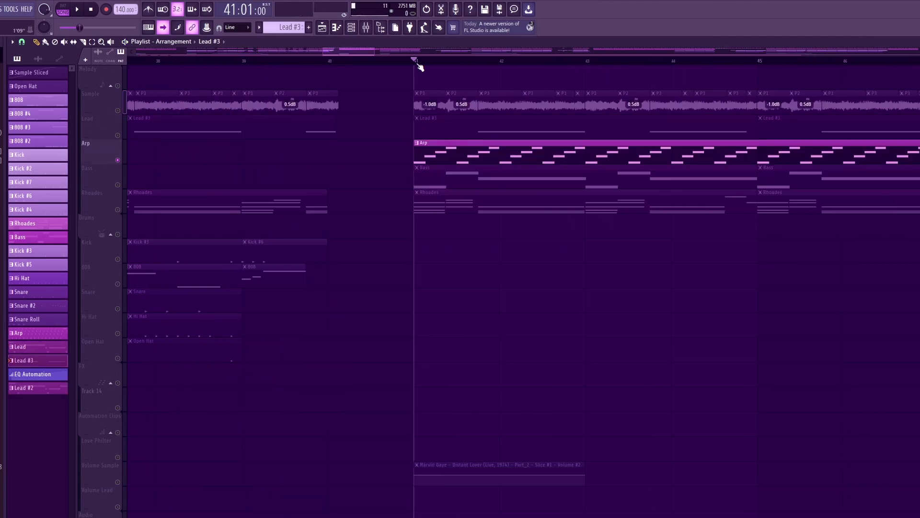
Step: View the patch loaded in the Arp pattern's JUNO-106 instrument, and close the instrument window
{"action": "left_click", "coordinate": [356, 28]}
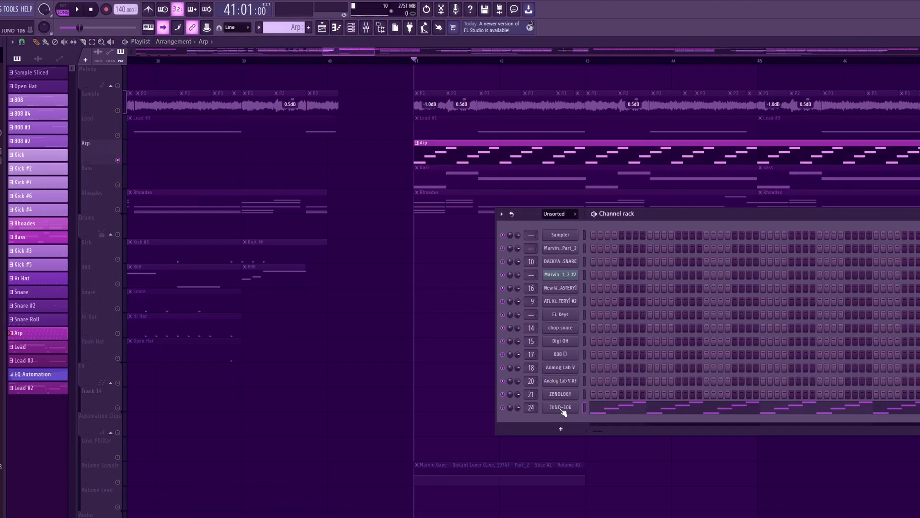
{"action": "left_click", "coordinate": [561, 408]}
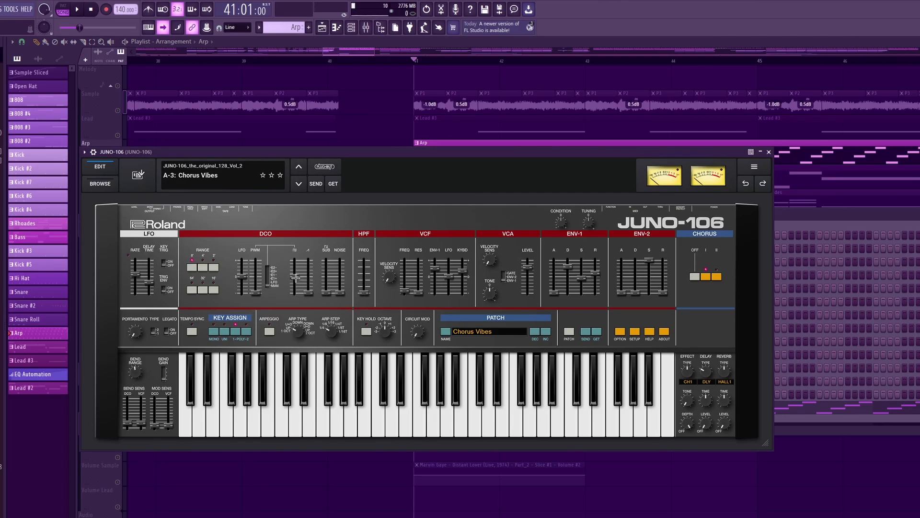
{"action": "left_click", "coordinate": [769, 152]}
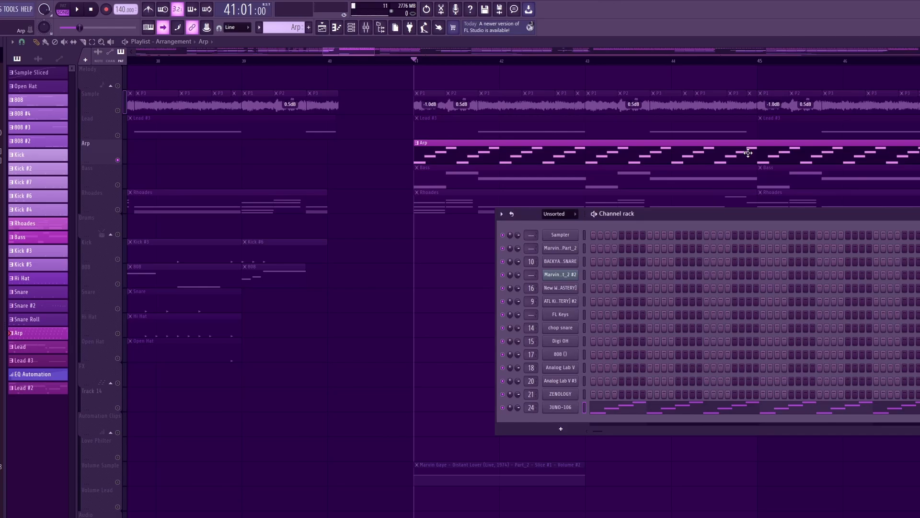
Step: Examine the Arp pattern's repeating notes from start to end in the JUNO-106 piano roll, and close the editor
{"action": "double_click", "coordinate": [438, 144]}
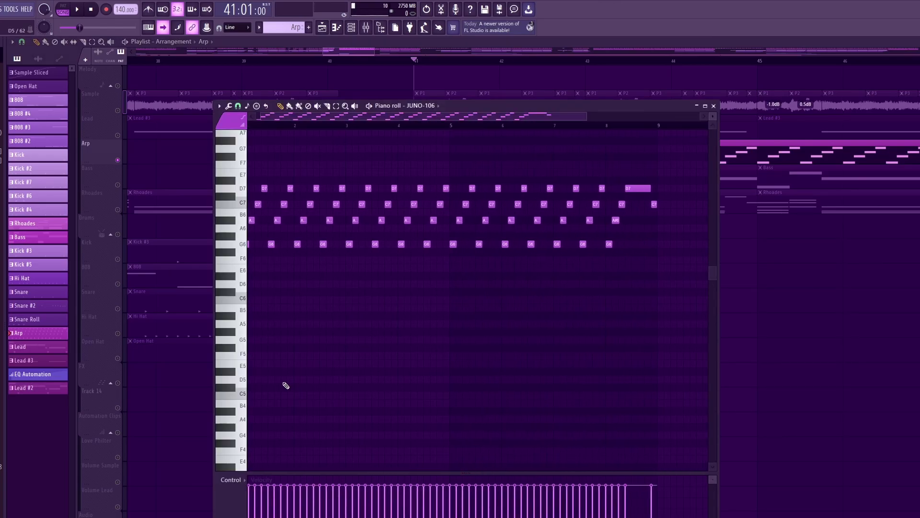
{"action": "scroll", "coordinate": [286, 386], "scroll_direction": "up", "scroll_amount": 2}
{"action": "left_click_drag", "start_coordinate": [323, 118], "coordinate": [308, 118]}
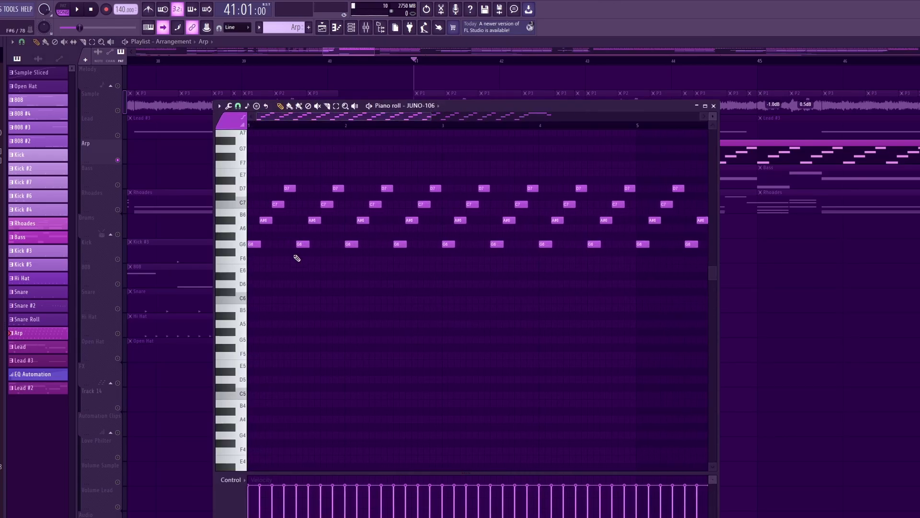
{"action": "scroll", "coordinate": [326, 335], "scroll_direction": "right", "scroll_amount": 2}
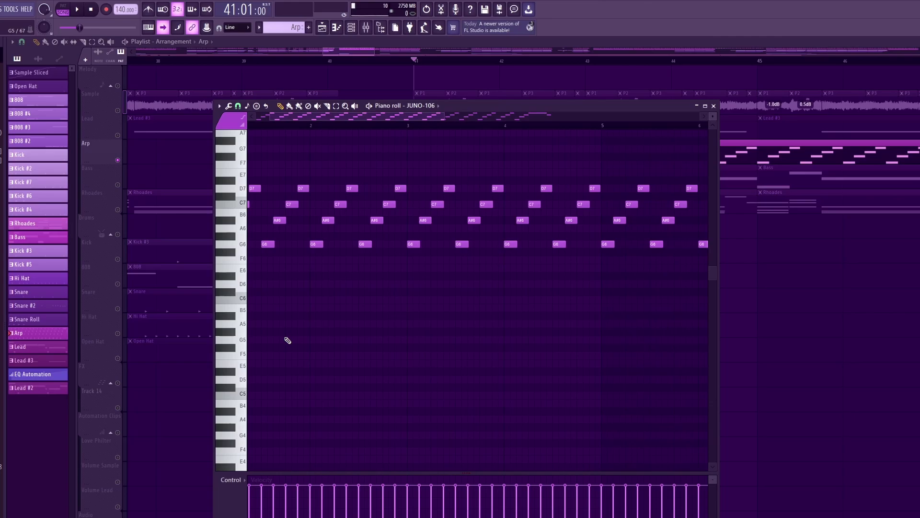
{"action": "scroll", "coordinate": [288, 339], "scroll_direction": "down", "scroll_amount": 4}
{"action": "scroll", "coordinate": [515, 339], "scroll_direction": "up", "scroll_amount": 4}
{"action": "scroll", "coordinate": [432, 319], "scroll_direction": "up", "scroll_amount": 2}
{"action": "scroll", "coordinate": [621, 226], "scroll_direction": "down", "scroll_amount": 4}
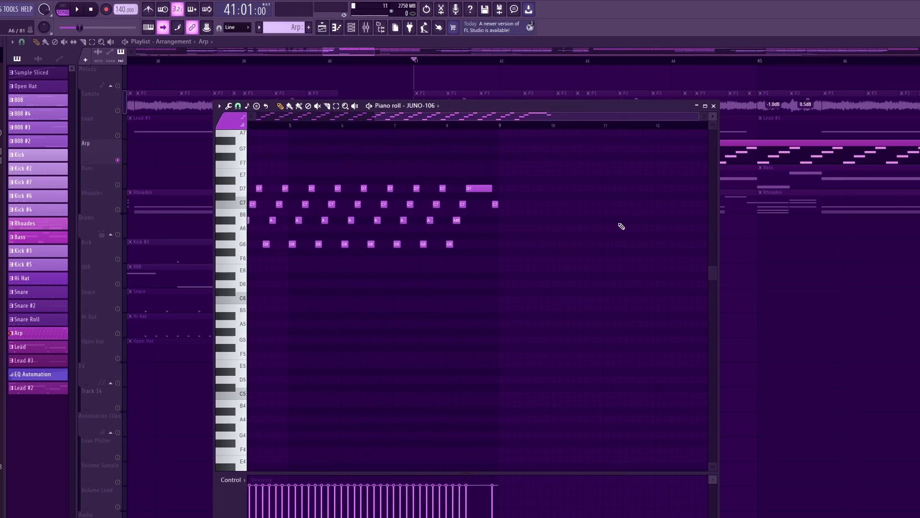
{"action": "left_click", "coordinate": [713, 106]}
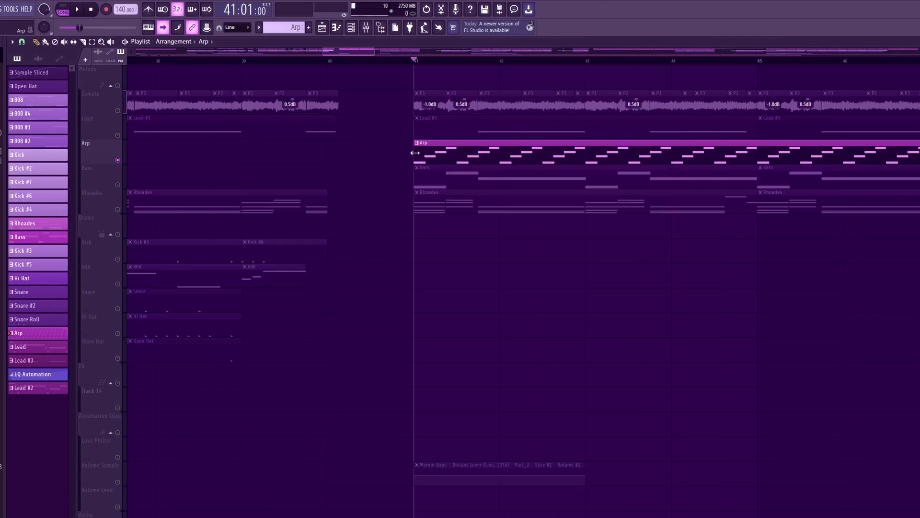
Step: Play the Arp pattern back from bar 41 with its notes open in the piano roll, and close the editor
{"action": "double_click", "coordinate": [469, 149]}
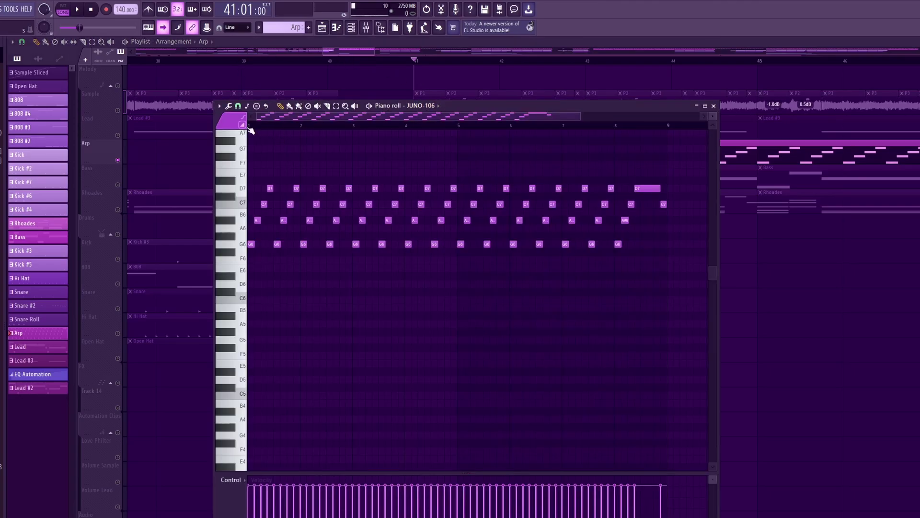
{"action": "key", "text": "space"}
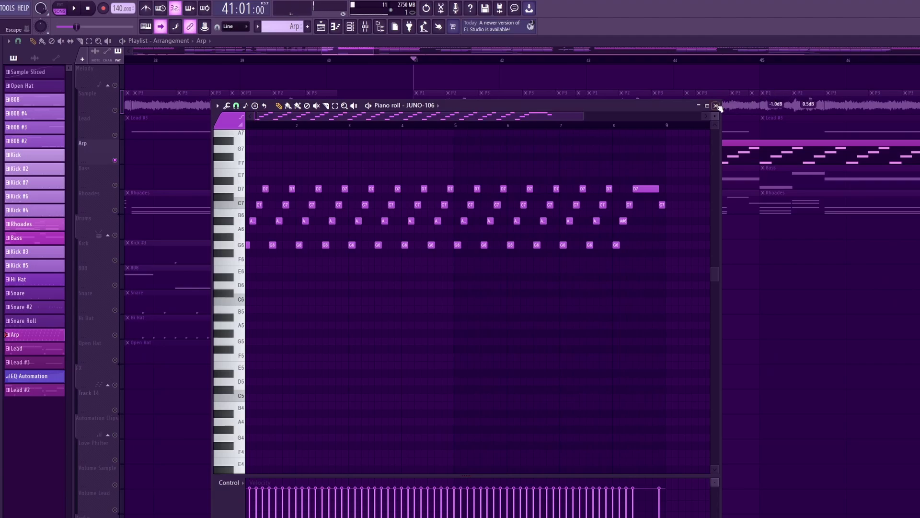
{"action": "left_click", "coordinate": [716, 105]}
Step: Play the melody tracks together, jumping the playback through the arrangement to bars 17, 49 and 57
{"action": "scroll", "coordinate": [565, 312], "scroll_direction": "down", "scroll_amount": 5}
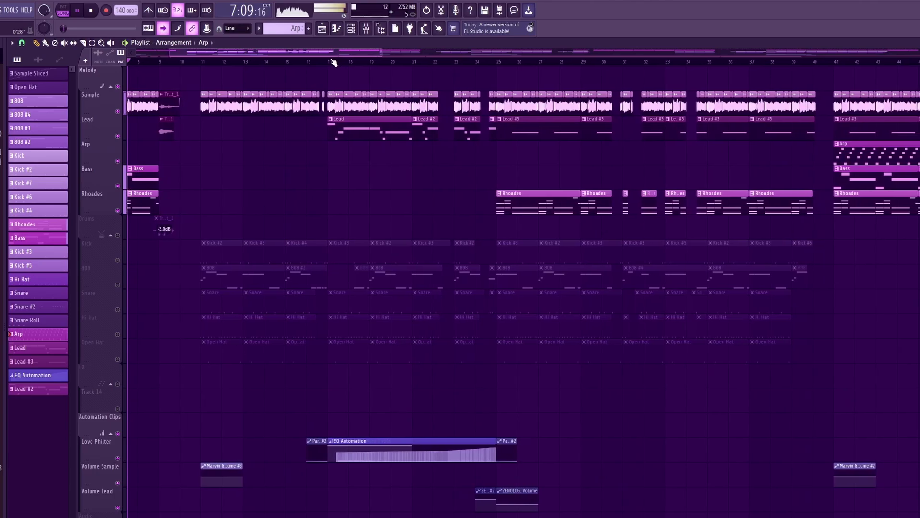
{"action": "left_click", "coordinate": [303, 62]}
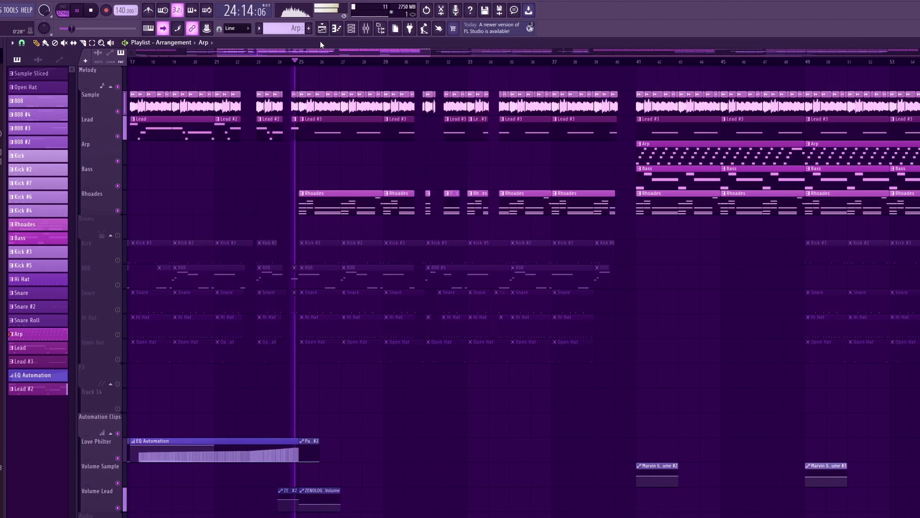
{"action": "left_click", "coordinate": [506, 61]}
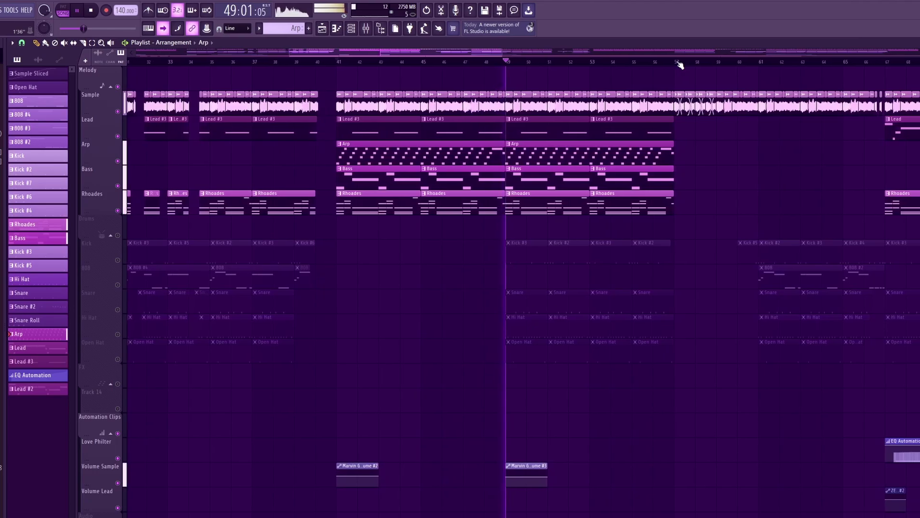
{"action": "left_click", "coordinate": [680, 65]}
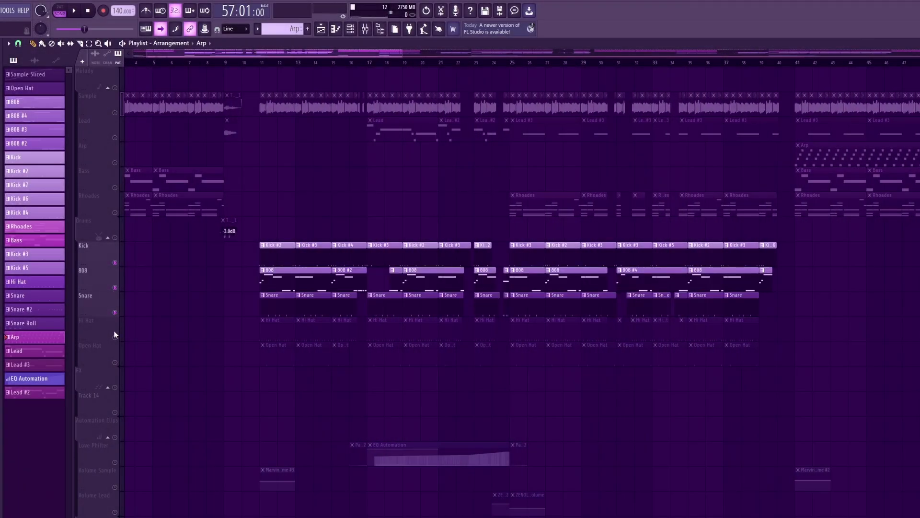
Step: Unmute the Hi Hat, Open Hat, Love Philter, Volume Sample and Volume Lead tracks, and set the playback position to bar 11
{"action": "left_click", "coordinate": [115, 337]}
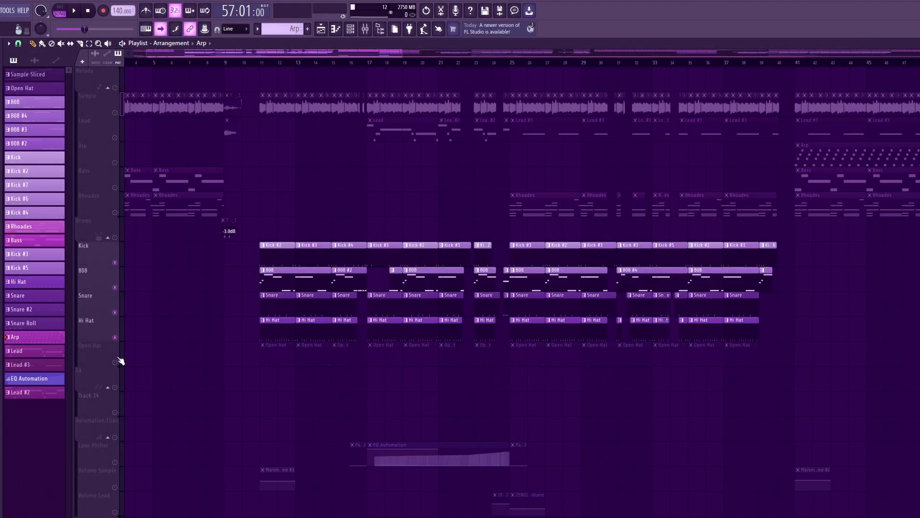
{"action": "left_click", "coordinate": [115, 362]}
{"action": "left_click", "coordinate": [115, 462]}
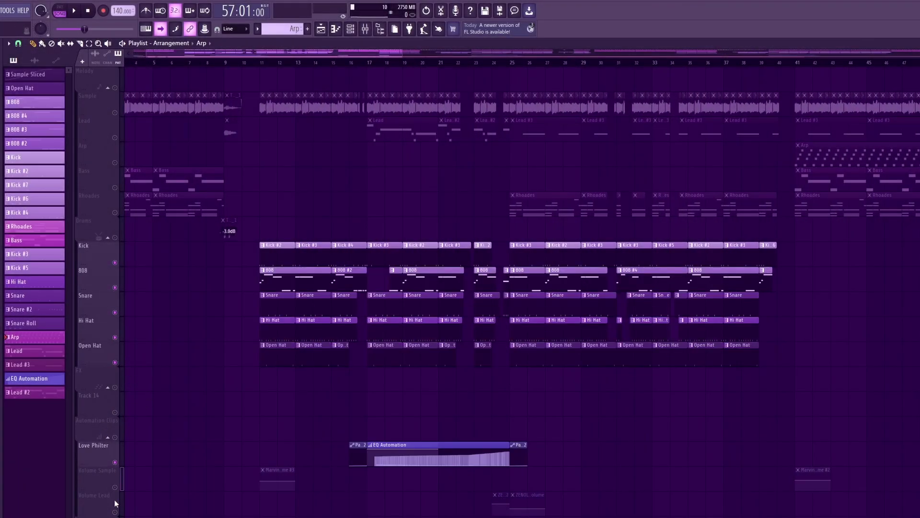
{"action": "left_click", "coordinate": [114, 487]}
{"action": "left_click", "coordinate": [115, 512]}
{"action": "scroll", "coordinate": [195, 431], "scroll_direction": "up", "scroll_amount": 5}
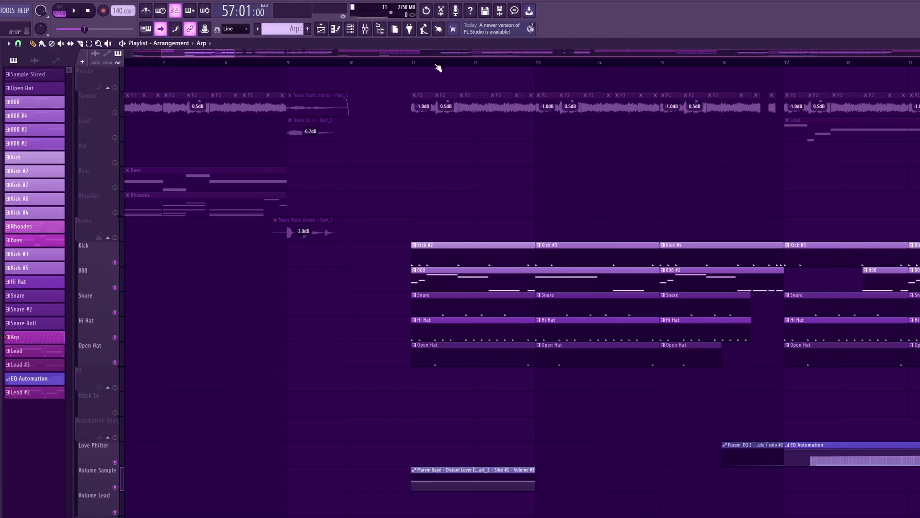
{"action": "left_click", "coordinate": [425, 66]}
{"action": "scroll", "coordinate": [317, 245], "scroll_direction": "up", "scroll_amount": 2}
Step: View the sampler settings of the snare, hi-hat, kick, chop snare, Digi OH and 808 channels, and close the channel rack
{"action": "left_click", "coordinate": [351, 30]}
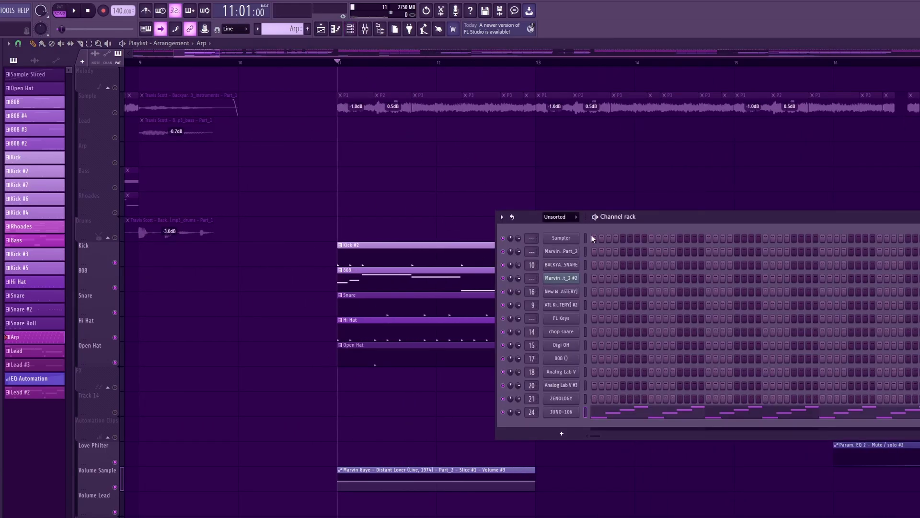
{"action": "left_click", "coordinate": [564, 267]}
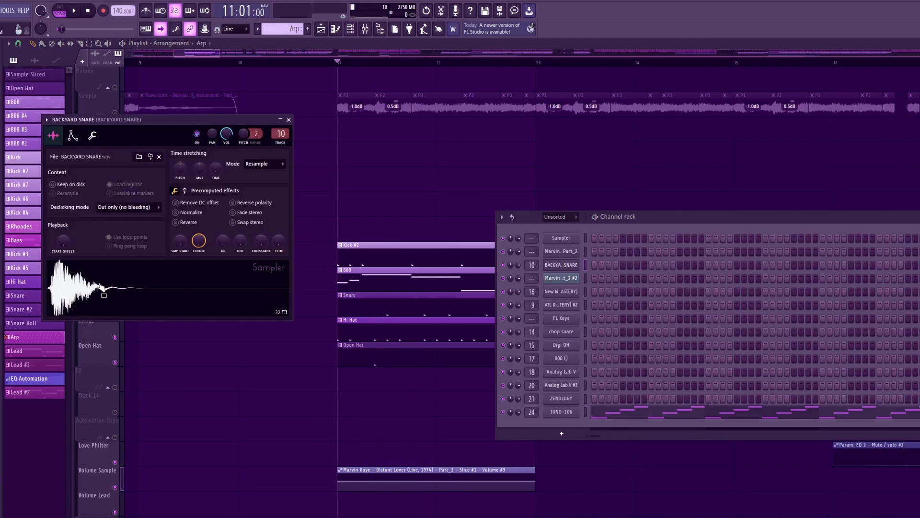
{"action": "left_click", "coordinate": [570, 292]}
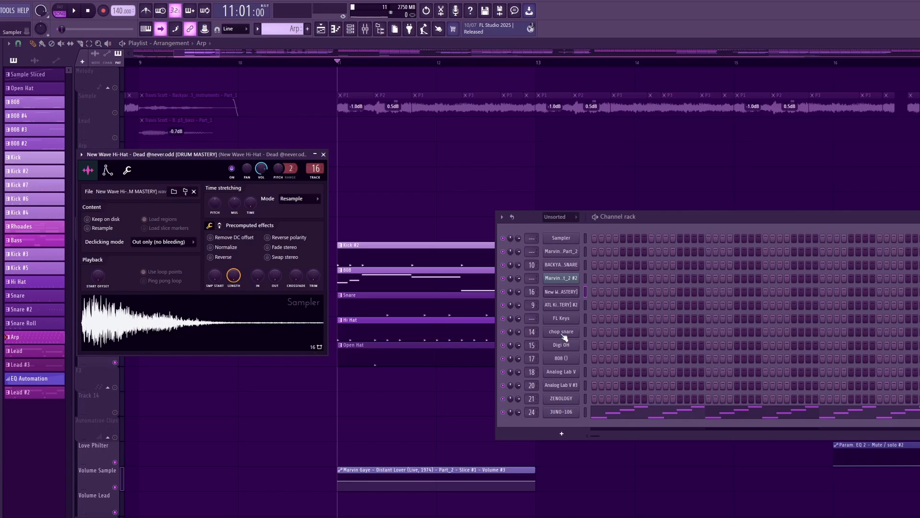
{"action": "left_click", "coordinate": [569, 306]}
{"action": "left_click", "coordinate": [570, 331]}
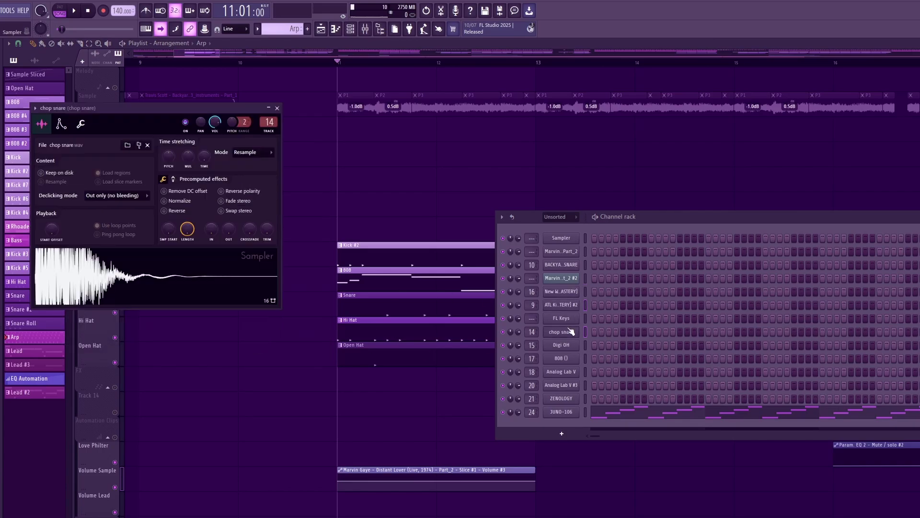
{"action": "left_click", "coordinate": [573, 346]}
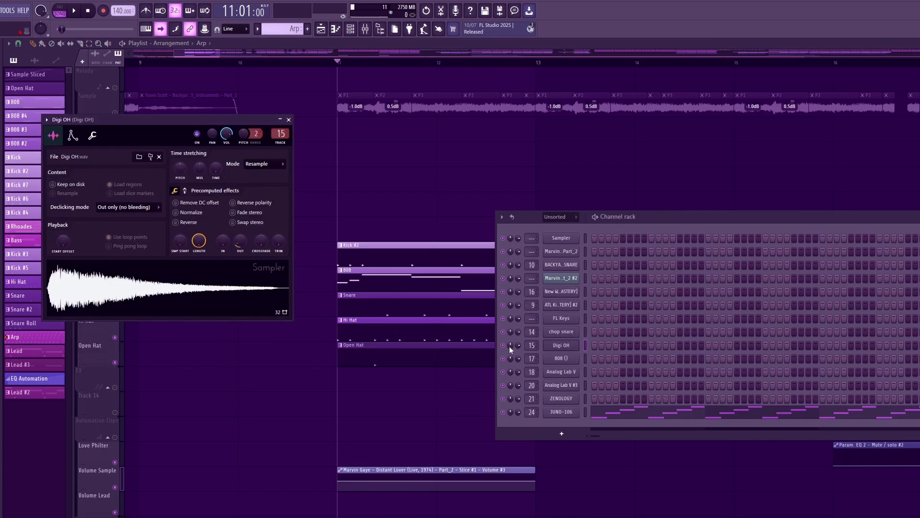
{"action": "left_click", "coordinate": [557, 359]}
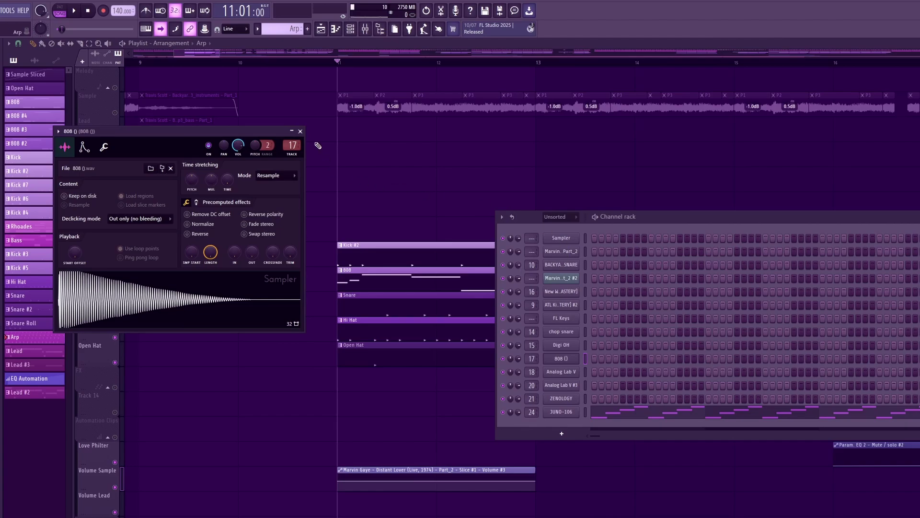
{"action": "left_click", "coordinate": [300, 131]}
{"action": "key", "text": "F6"}
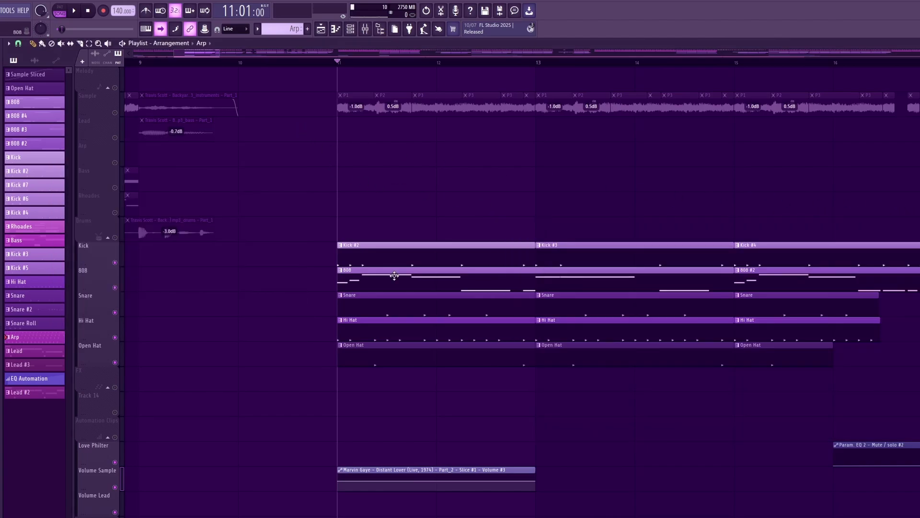
Step: Examine the notes of the Kick #2 and Kick #4 patterns in the piano roll, and close the editor
{"action": "scroll", "coordinate": [376, 374], "scroll_direction": "up", "scroll_amount": 3}
{"action": "double_click", "coordinate": [416, 255]}
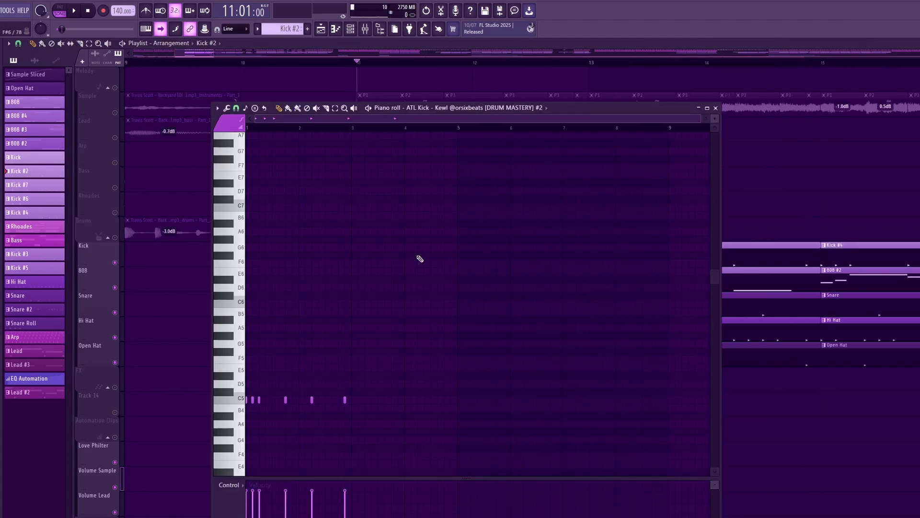
{"action": "left_click", "coordinate": [716, 109]}
{"action": "scroll", "coordinate": [667, 325], "scroll_direction": "down", "scroll_amount": 3}
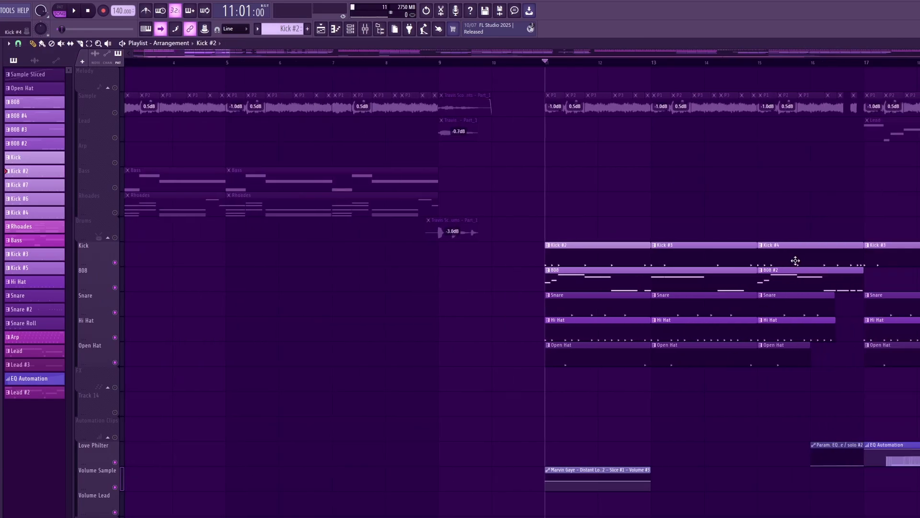
{"action": "double_click", "coordinate": [798, 258]}
{"action": "left_click", "coordinate": [716, 108]}
Step: Examine the 808 pattern's notes in the piano roll, and open the Snare pattern's notes
{"action": "double_click", "coordinate": [593, 283]}
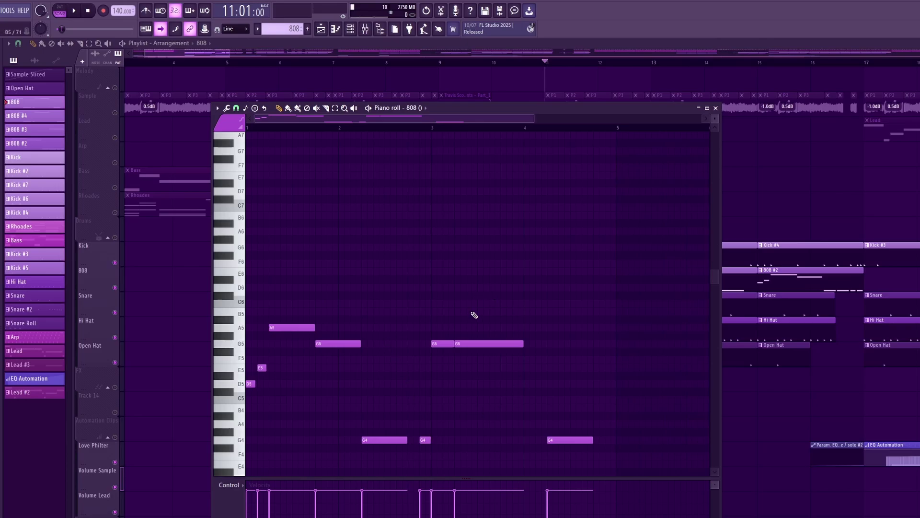
{"action": "left_click", "coordinate": [716, 108]}
{"action": "double_click", "coordinate": [583, 300]}
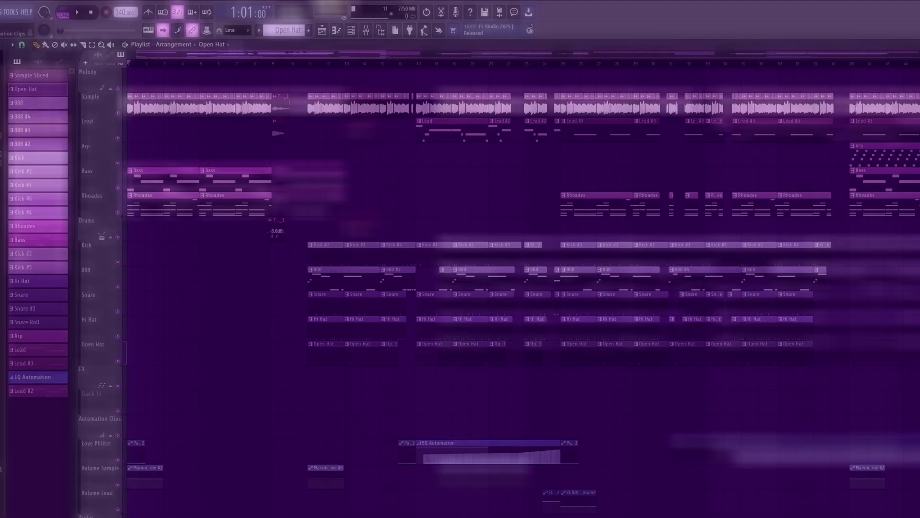
Step: Look over the intro's automation clips, and set the playback position to bar 17, where the EQ Automation clip starts
{"action": "scroll", "coordinate": [187, 124], "scroll_direction": "up", "scroll_amount": 4, "text": "ctrl"}
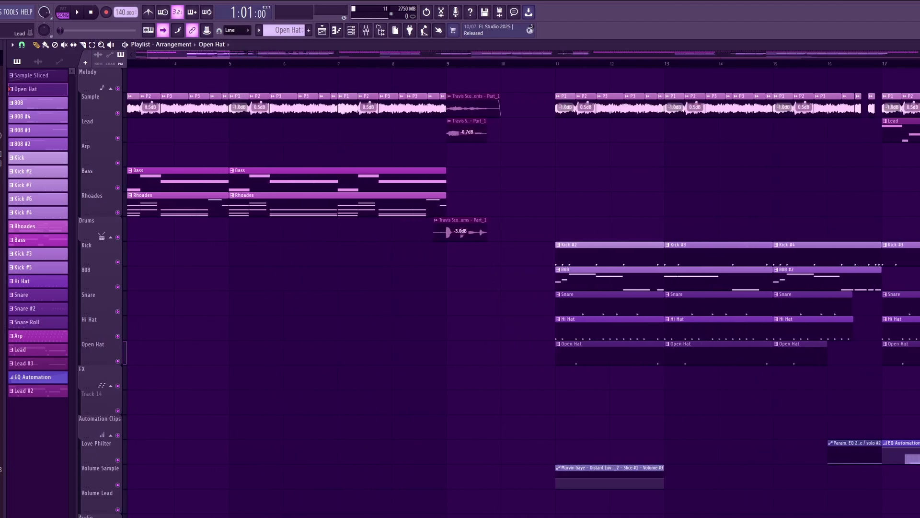
{"action": "scroll", "coordinate": [100, 262], "scroll_direction": "left", "scroll_amount": 2}
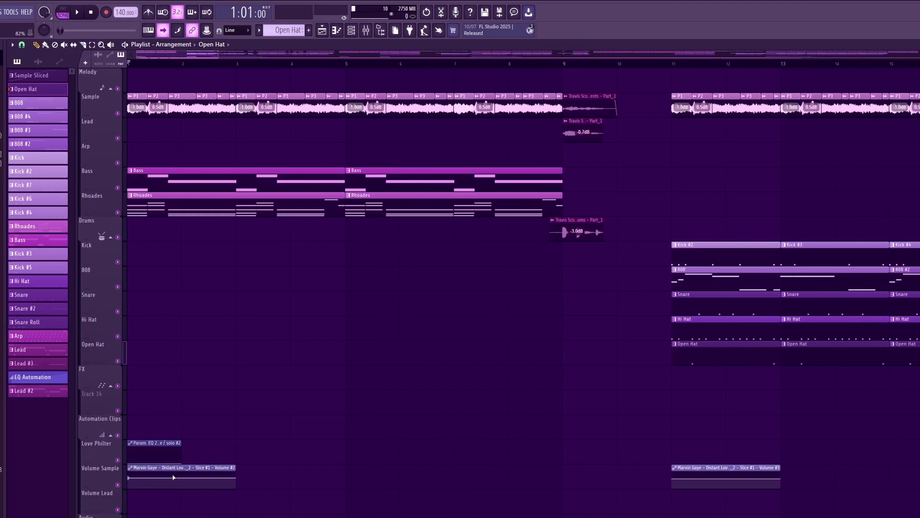
{"action": "left_click_drag", "start_coordinate": [208, 52], "coordinate": [263, 67]}
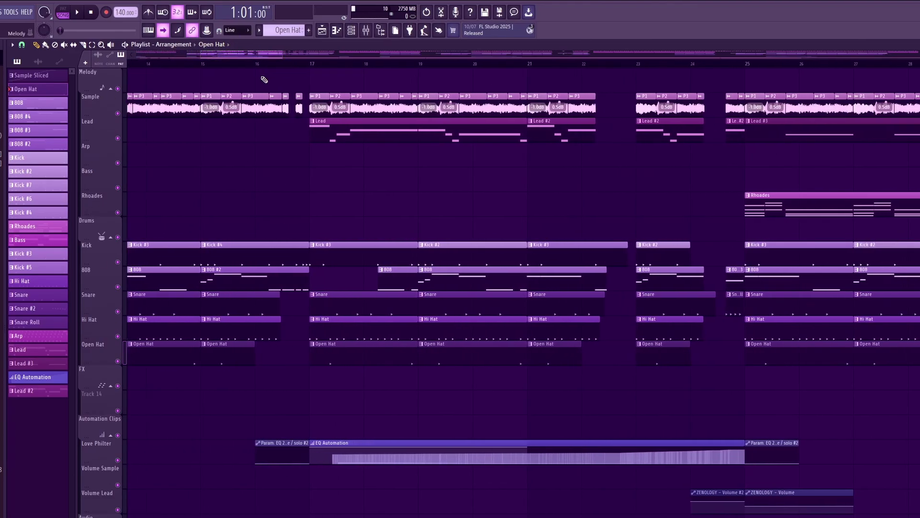
{"action": "left_click", "coordinate": [306, 64]}
Step: View the Fruity parametric EQ 2 and Ozone 11 Equalizer effects on the Marvin Gaye sample's mixer insert, and close their windows
{"action": "left_click", "coordinate": [366, 31]}
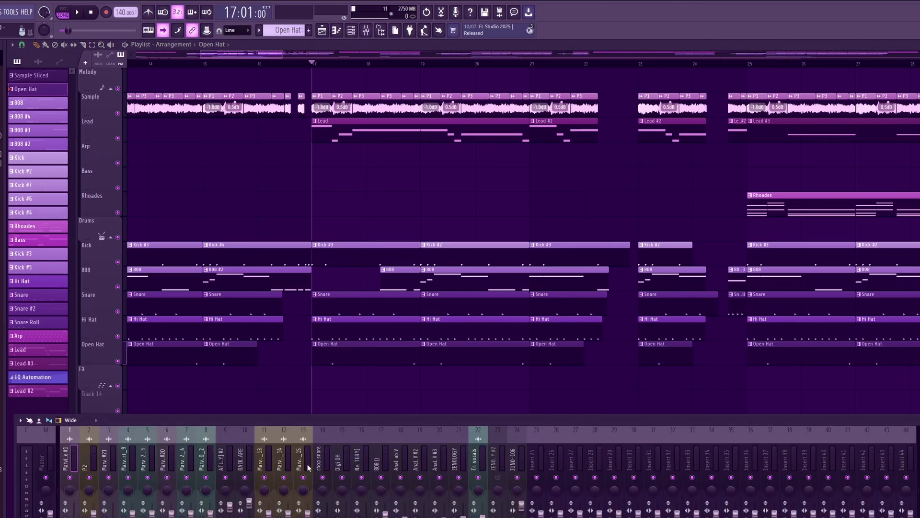
{"action": "left_click", "coordinate": [919, 455]}
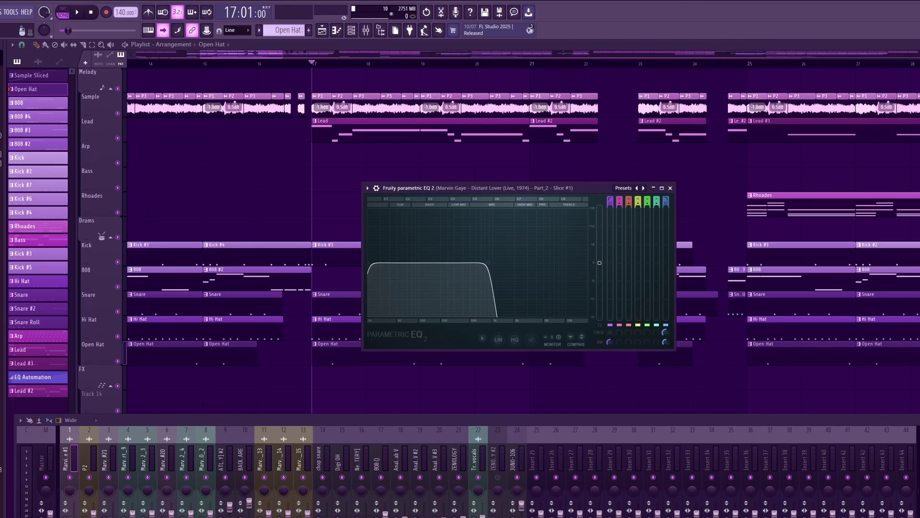
{"action": "left_click", "coordinate": [919, 469]}
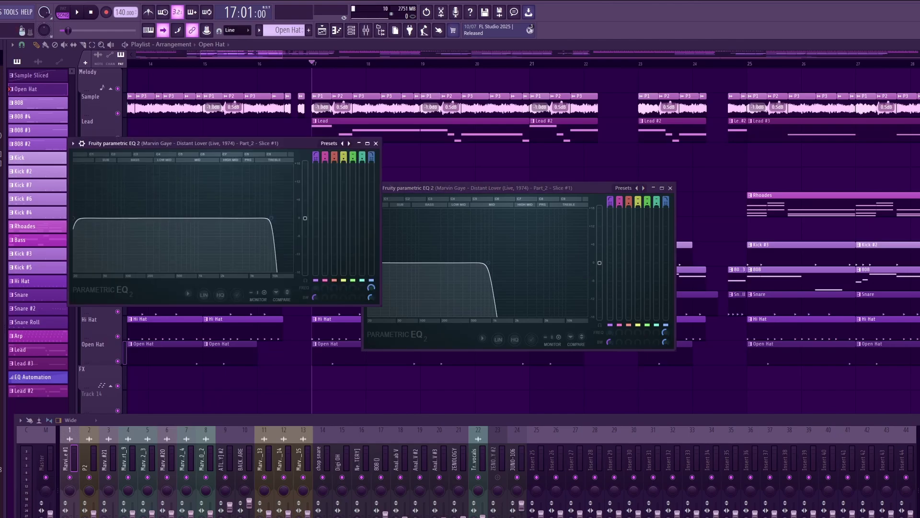
{"action": "left_click", "coordinate": [919, 484]}
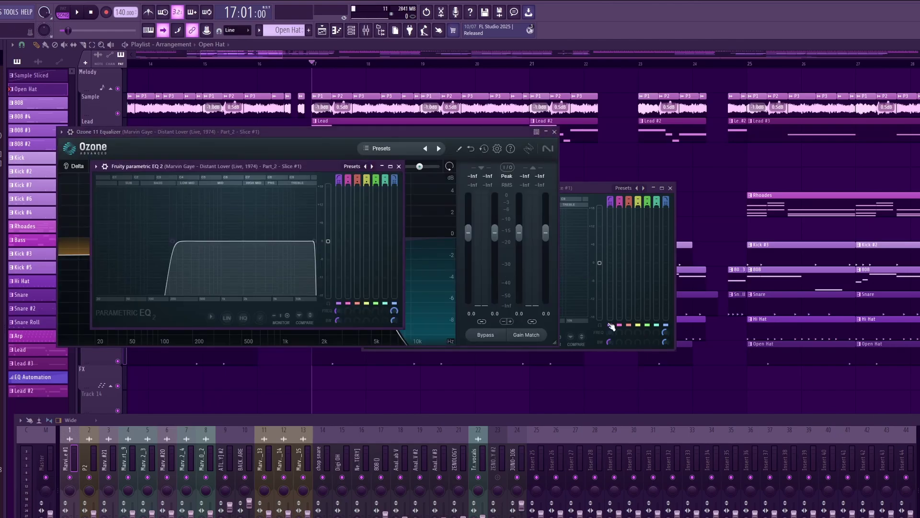
{"action": "left_click", "coordinate": [450, 49]}
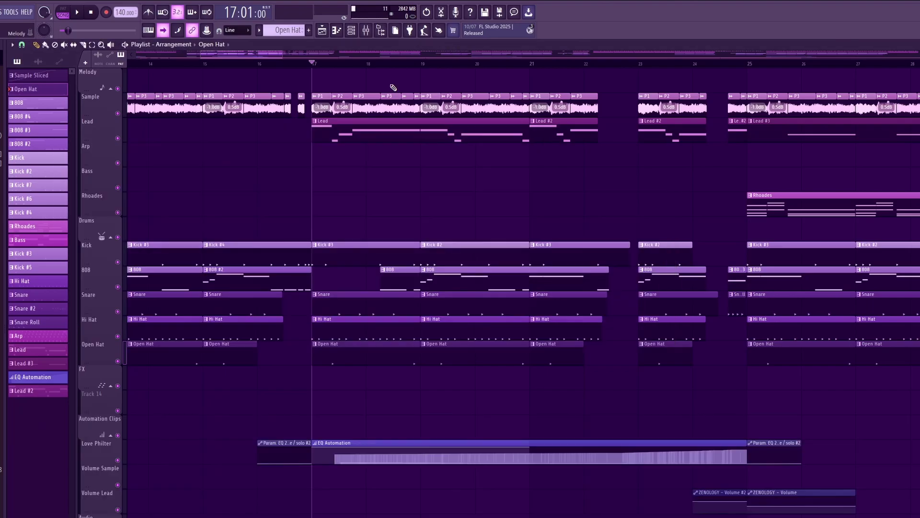
Step: Set the playback position to bar 25, view the sample slices' inserts in the mixer, and close it
{"action": "scroll", "coordinate": [374, 206], "scroll_direction": "right", "scroll_amount": 5}
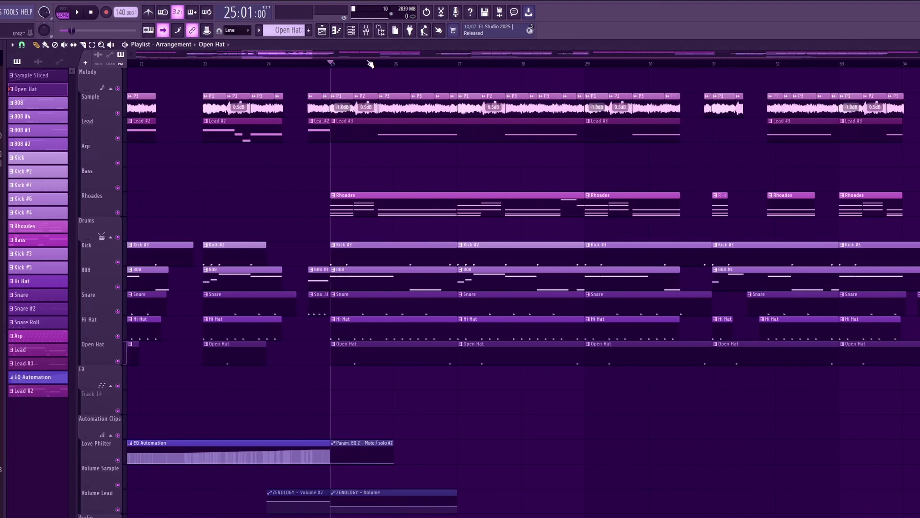
{"action": "left_click", "coordinate": [366, 30]}
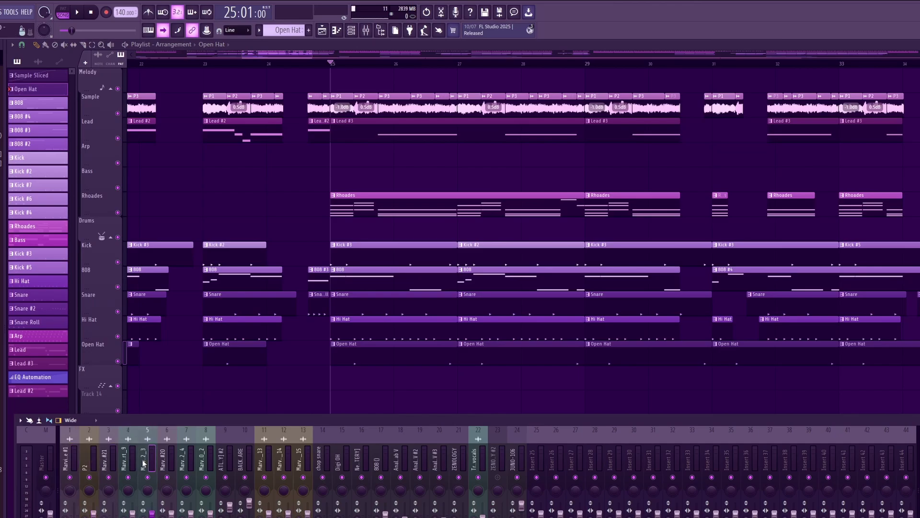
{"action": "left_click", "coordinate": [173, 460]}
{"action": "key", "text": "F9"}
Step: Look over the layout of the whole arrangement, and play the full beat from bar 1
{"action": "scroll", "coordinate": [555, 434], "scroll_direction": "down", "scroll_amount": 9}
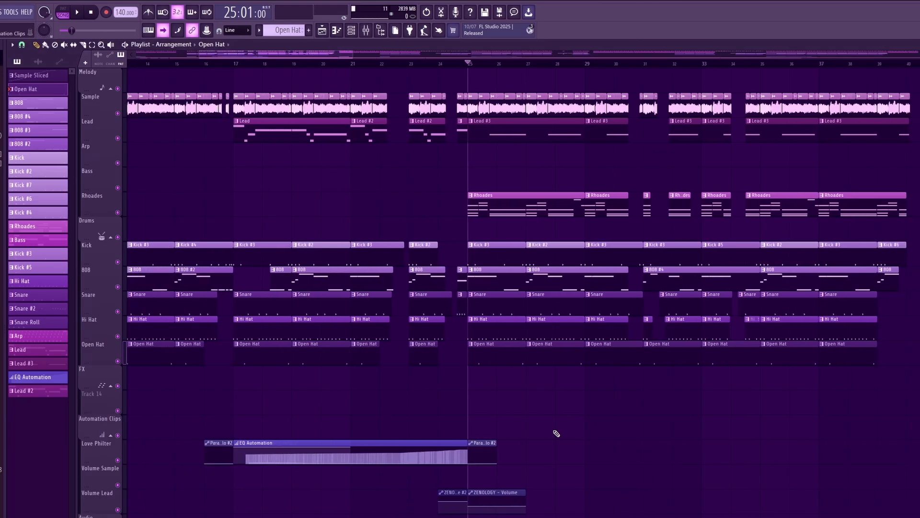
{"action": "scroll", "coordinate": [562, 509], "scroll_direction": "up", "scroll_amount": 5}
{"action": "scroll", "coordinate": [562, 509], "scroll_direction": "down", "scroll_amount": 4}
{"action": "scroll", "coordinate": [564, 499], "scroll_direction": "up", "scroll_amount": 5}
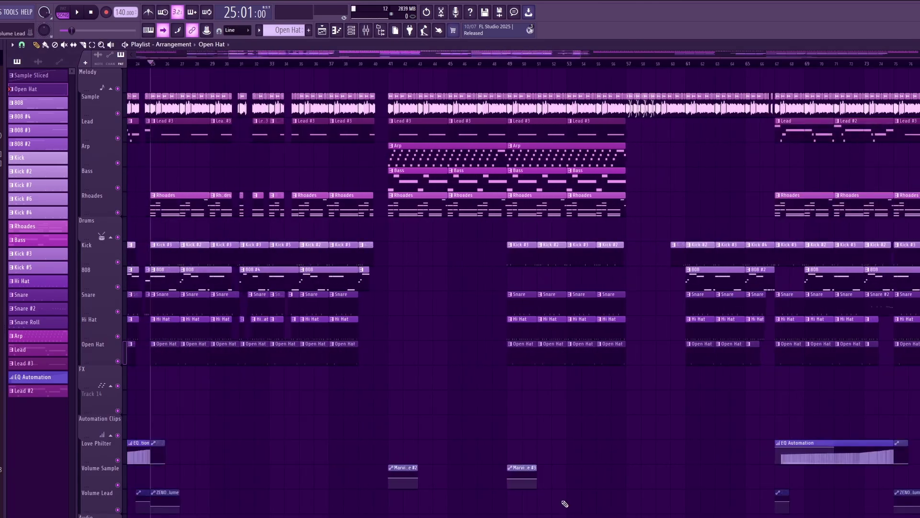
{"action": "scroll", "coordinate": [474, 502], "scroll_direction": "down", "scroll_amount": 6}
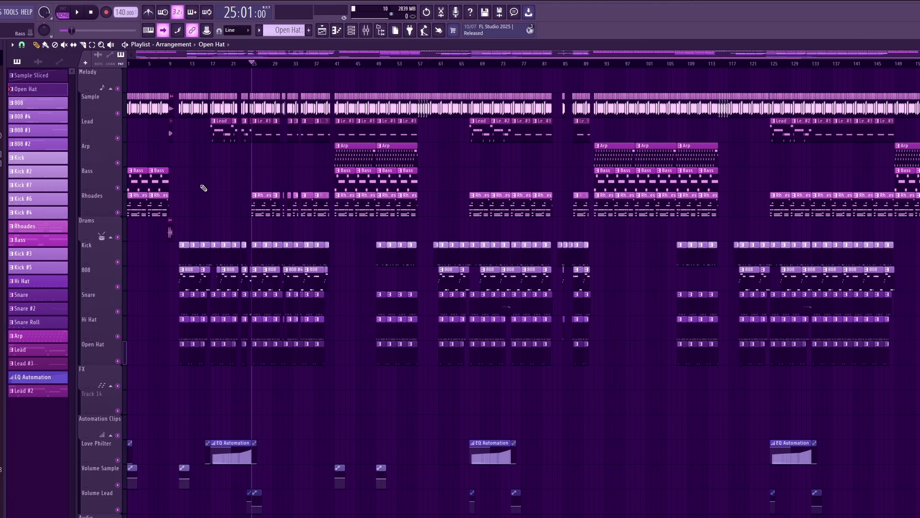
{"action": "left_click", "coordinate": [129, 62]}
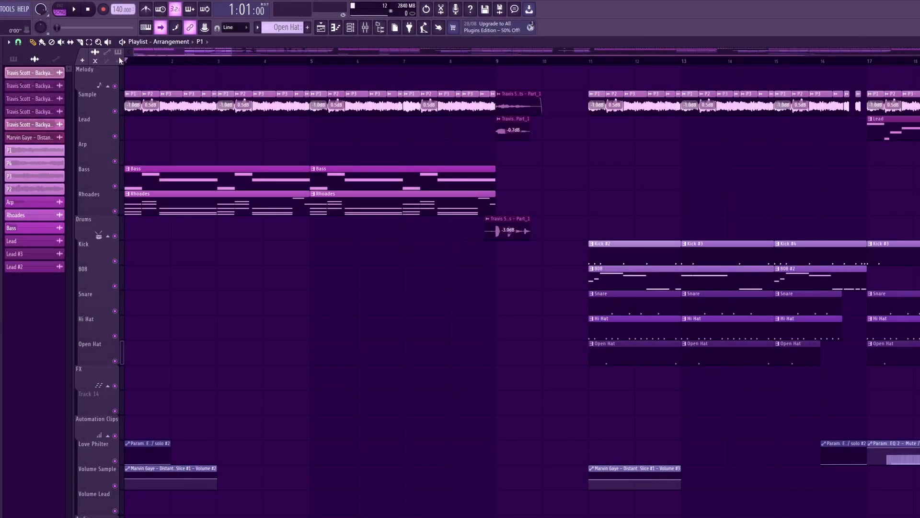
{"action": "key", "text": "space"}
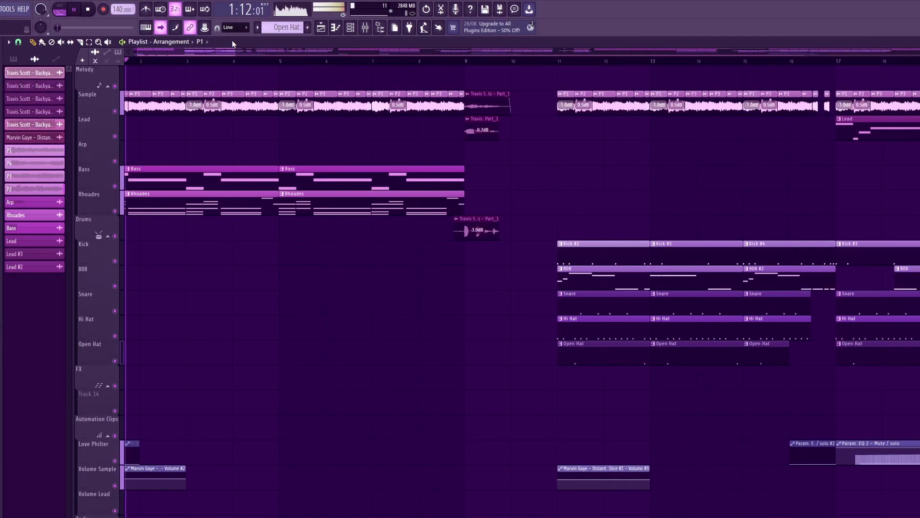